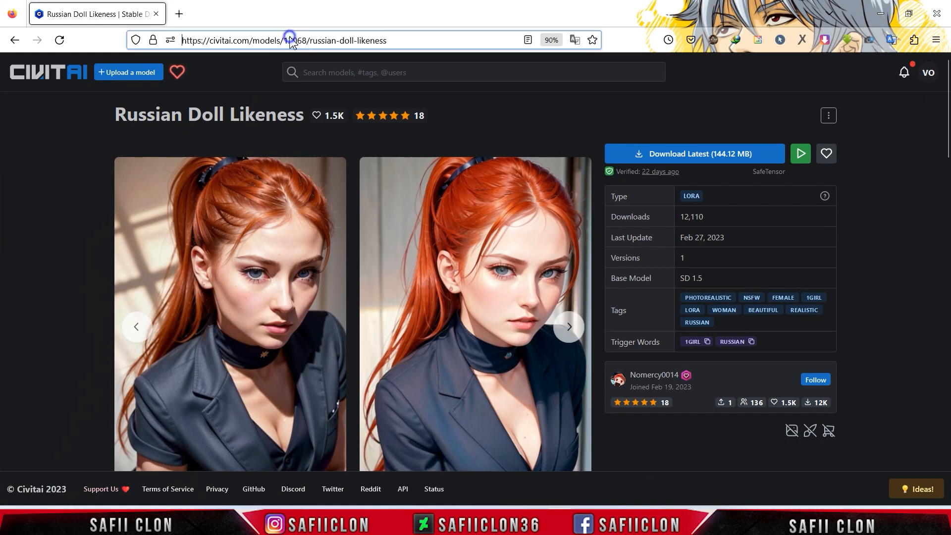
left_click(317, 145)
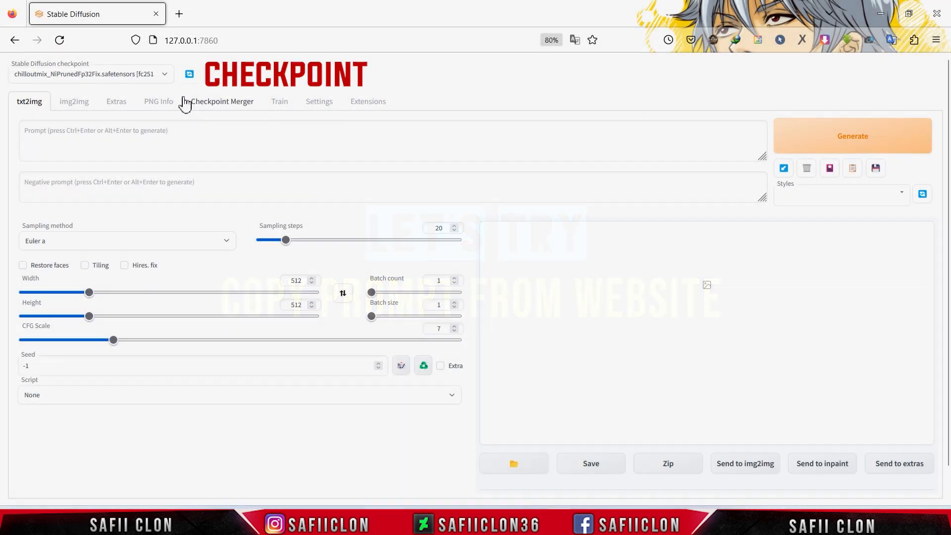
Step: Choose the chilloutmix_NiPrunedFp32Fix.safetensors checkpoint and use the text-to-image mode
left_click(165, 74)
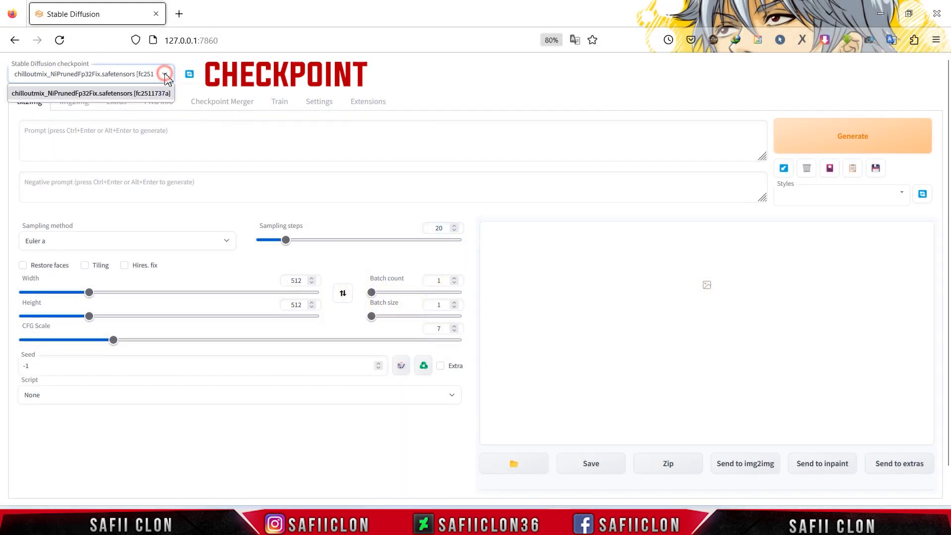
left_click(126, 96)
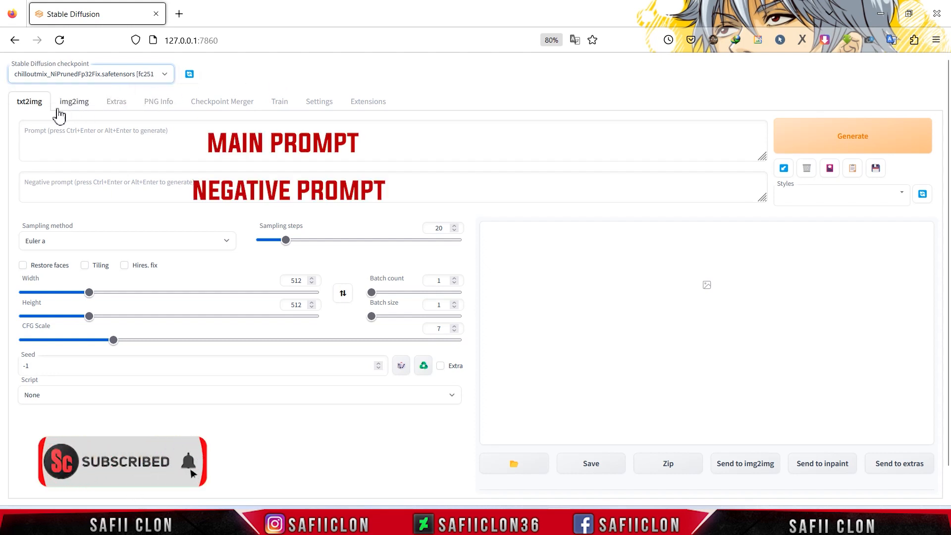
left_click(35, 106)
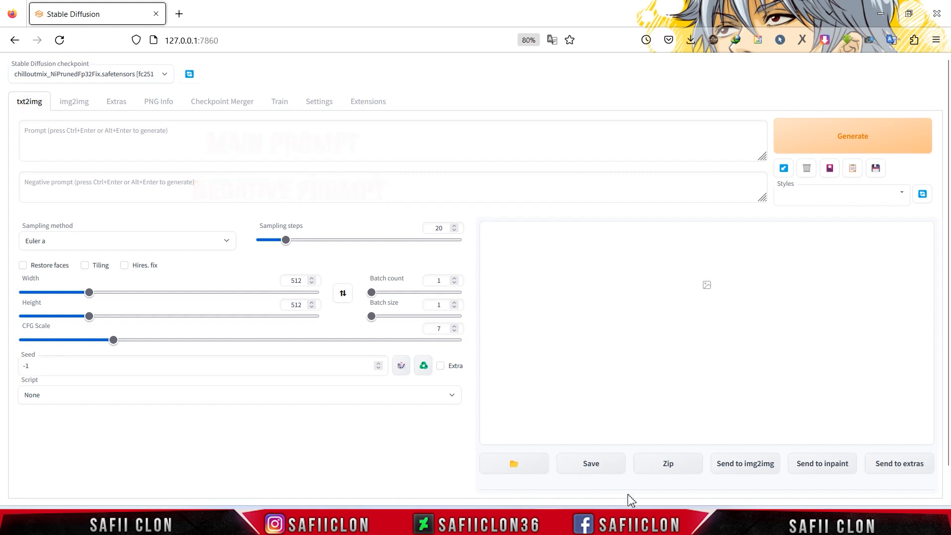
Step: Copy the Russian Doll Likeness LORA link from the [SC] DOWNLOAD.txt notes and open it in a new browser tab
left_click(590, 523)
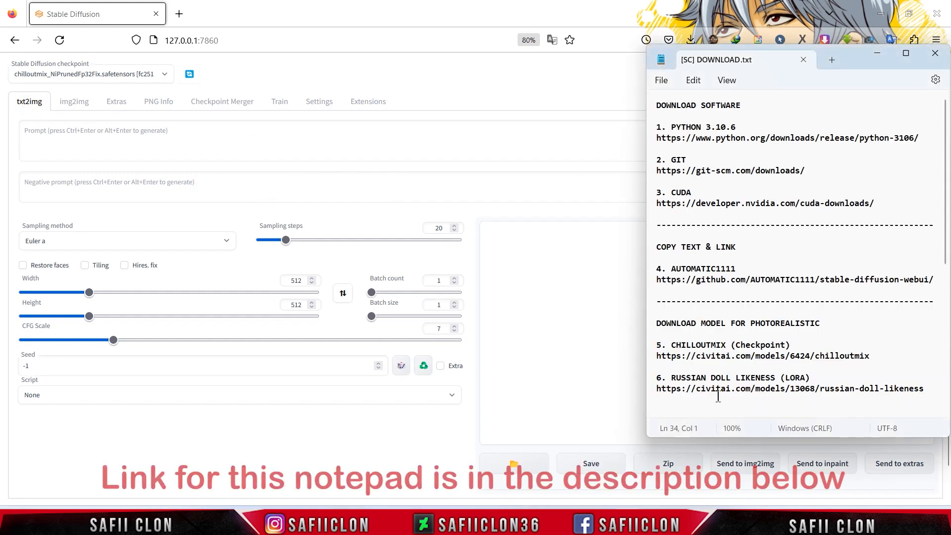
left_click_drag(658, 388, 920, 396)
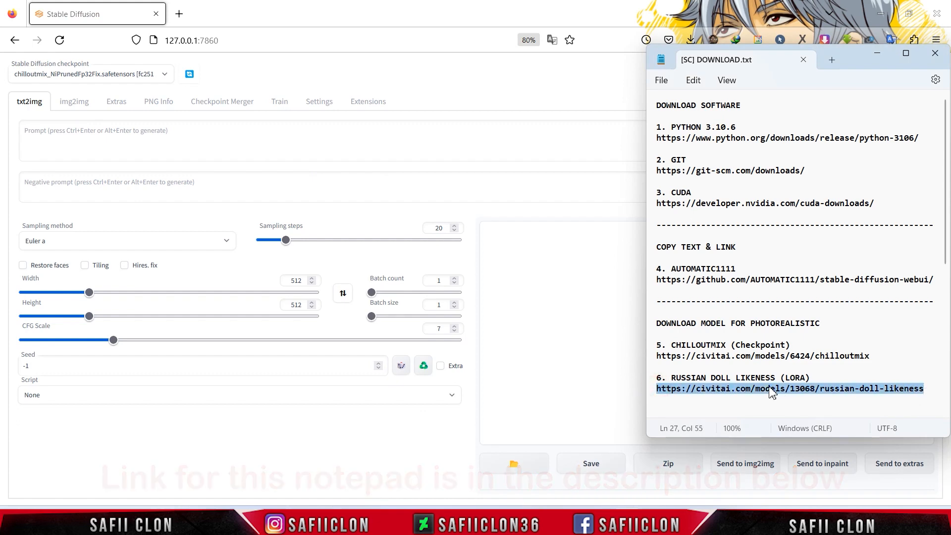
right_click(699, 389)
left_click(618, 211)
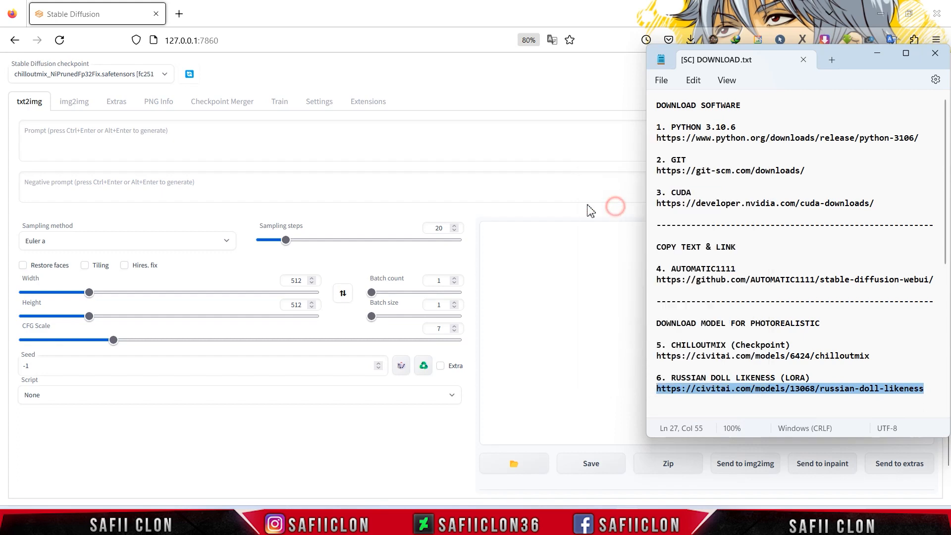
left_click(181, 15)
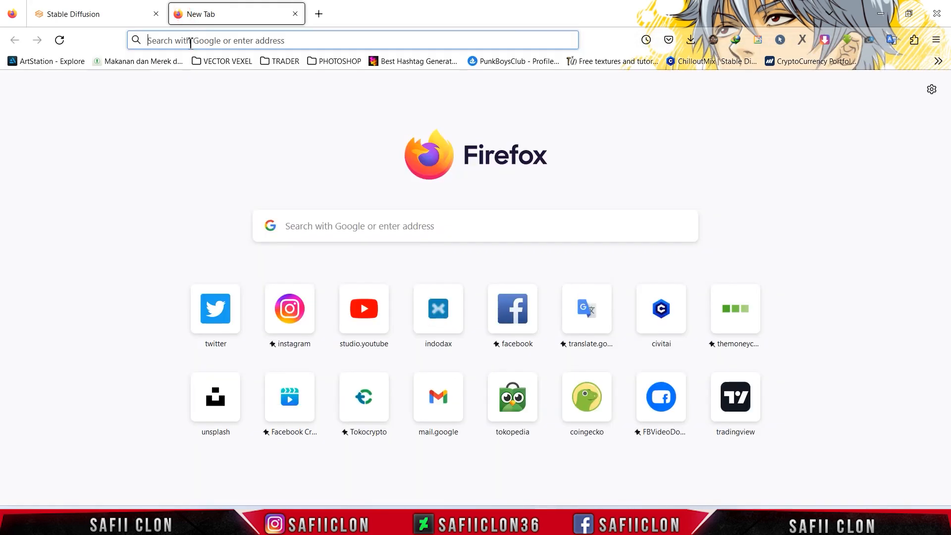
right_click(185, 40)
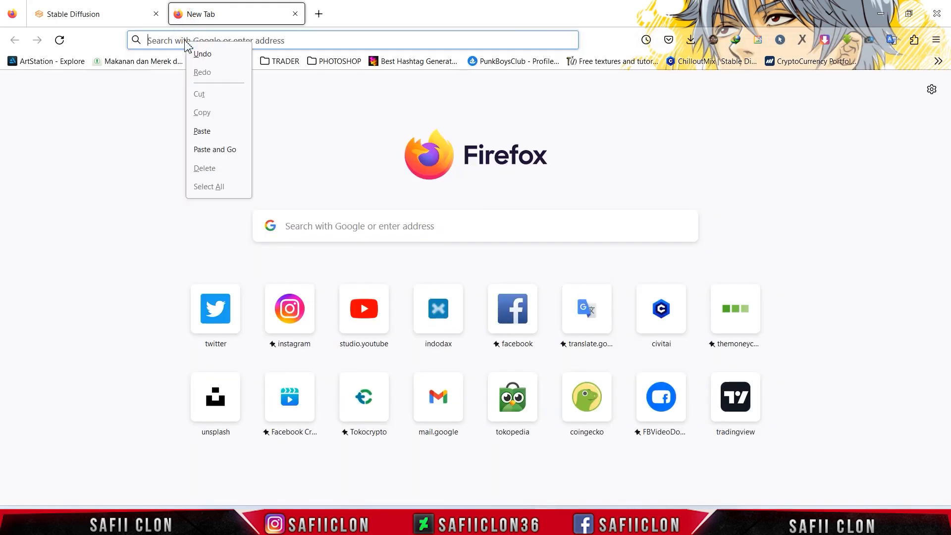
left_click(216, 148)
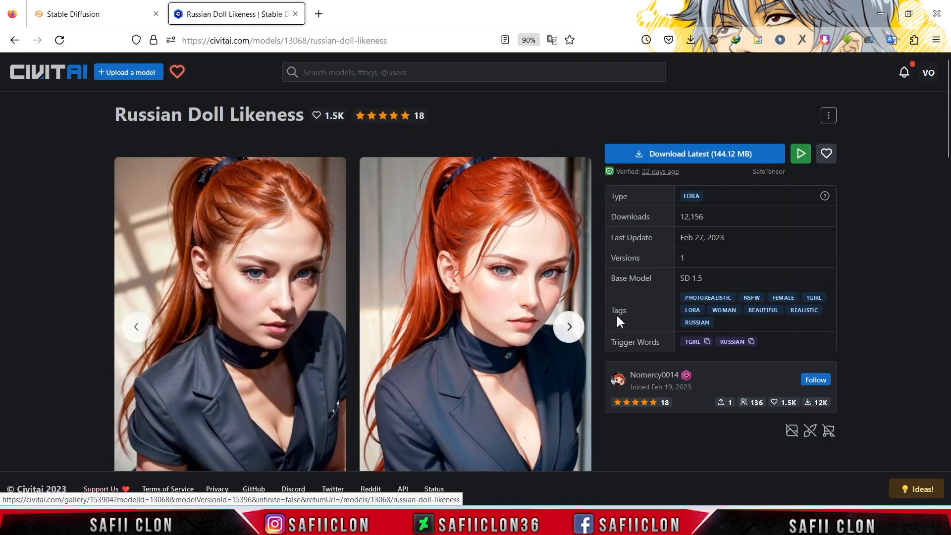
Step: Open the first red-haired portrait in the Russian Doll Likeness gallery and copy its generation data
left_click(339, 275)
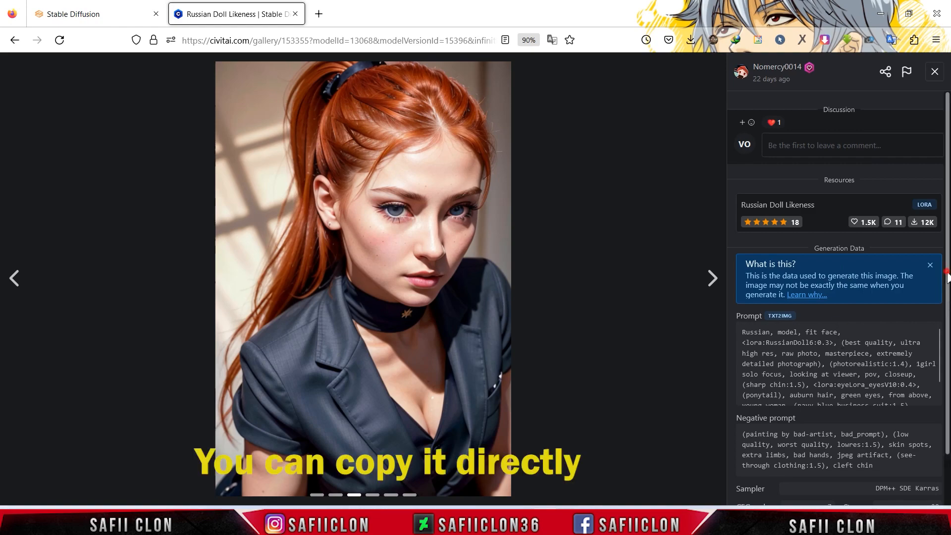
scroll(948, 276, "down", 2)
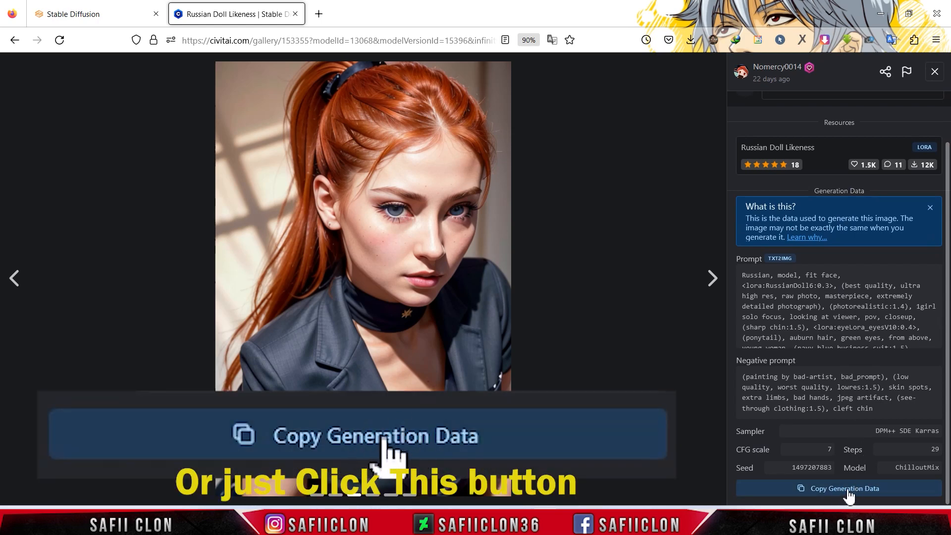
left_click(859, 490)
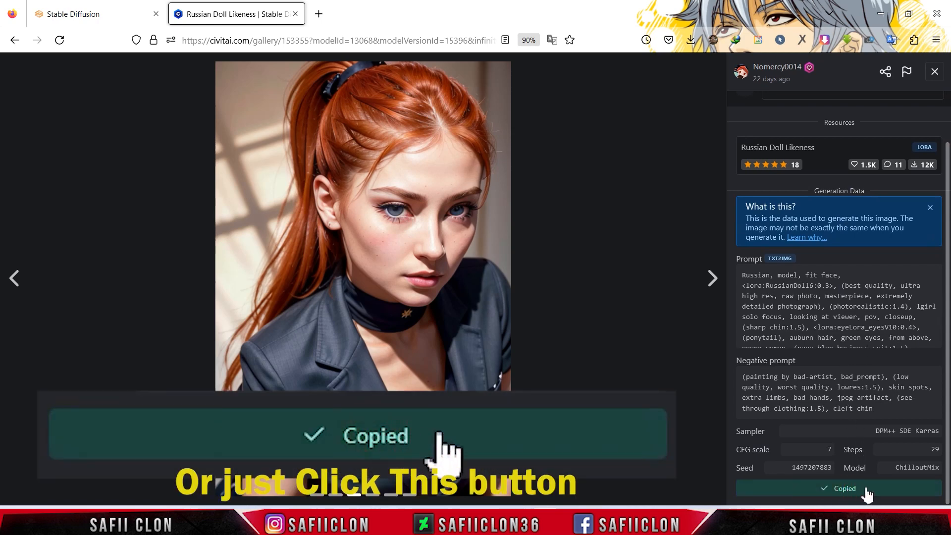
Step: Switch to Stable Diffusion, paste the copied generation data as the prompt and distribute its parameters to the matching settings
left_click(96, 22)
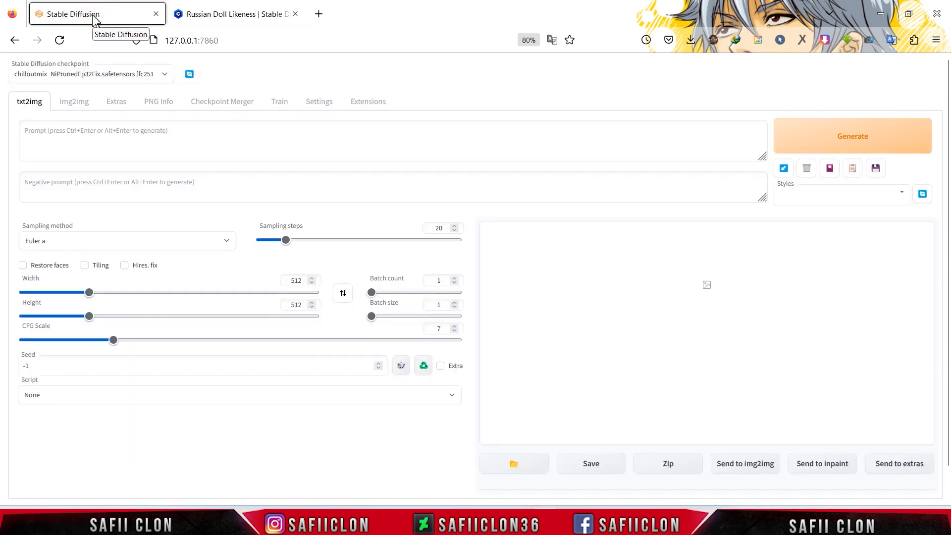
left_click(65, 134)
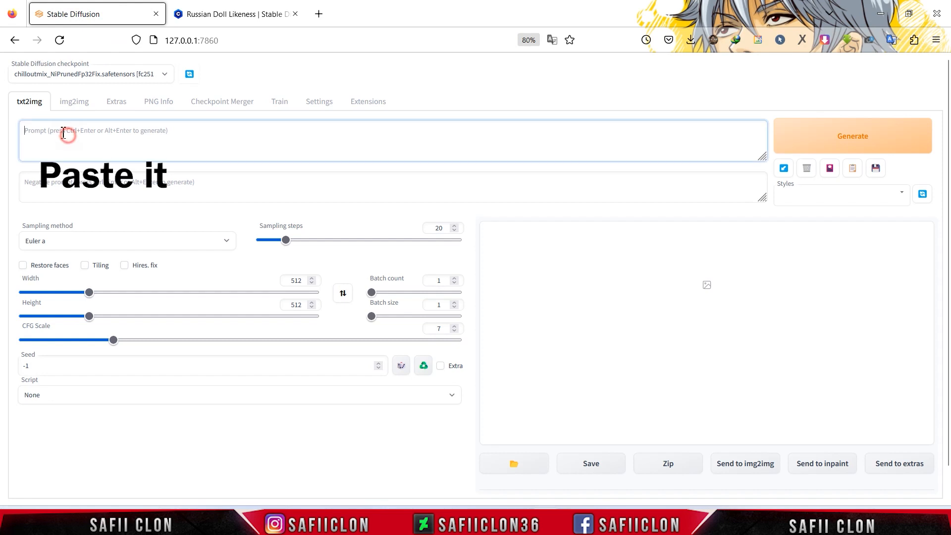
right_click(61, 132)
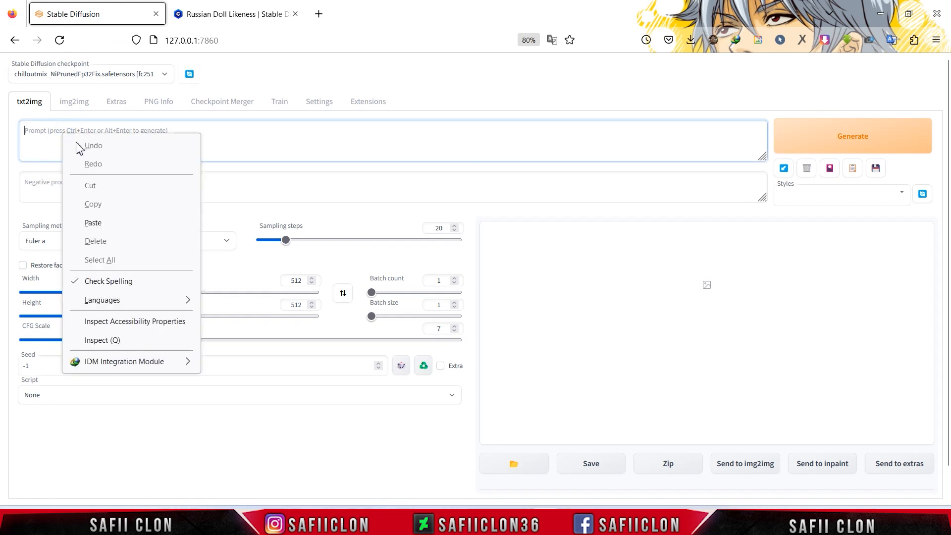
left_click(93, 223)
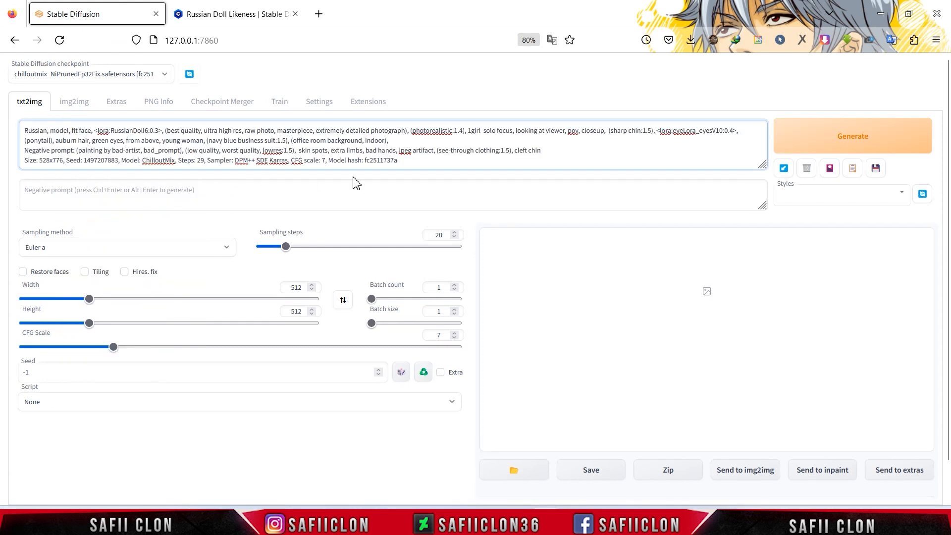
left_click(783, 168)
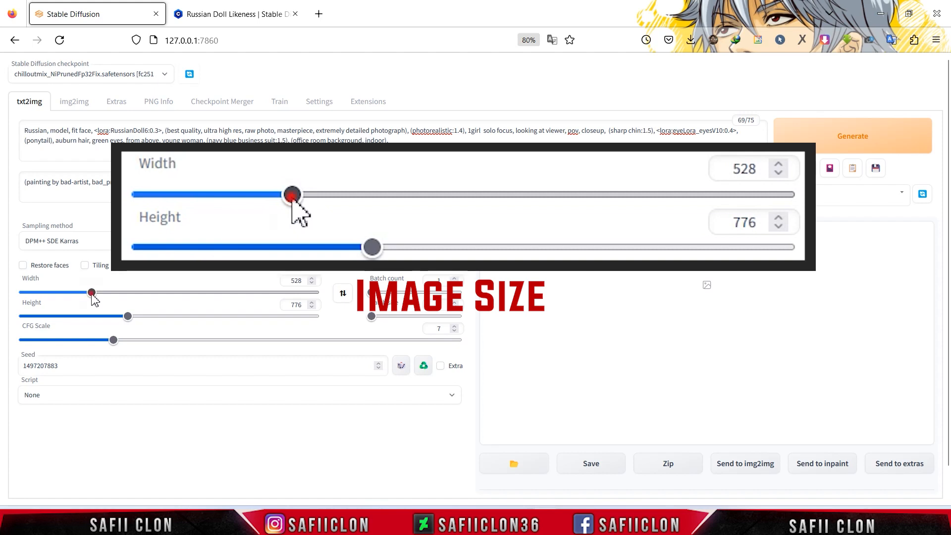
Step: Set the image size to 512 wide by 768 high and enable Restore faces
left_click_drag(92, 296, 127, 318)
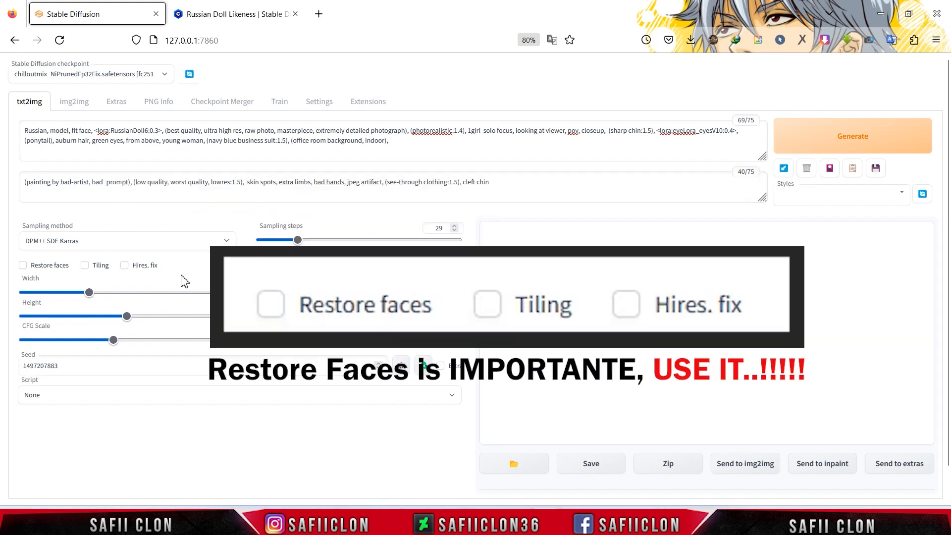
left_click(23, 266)
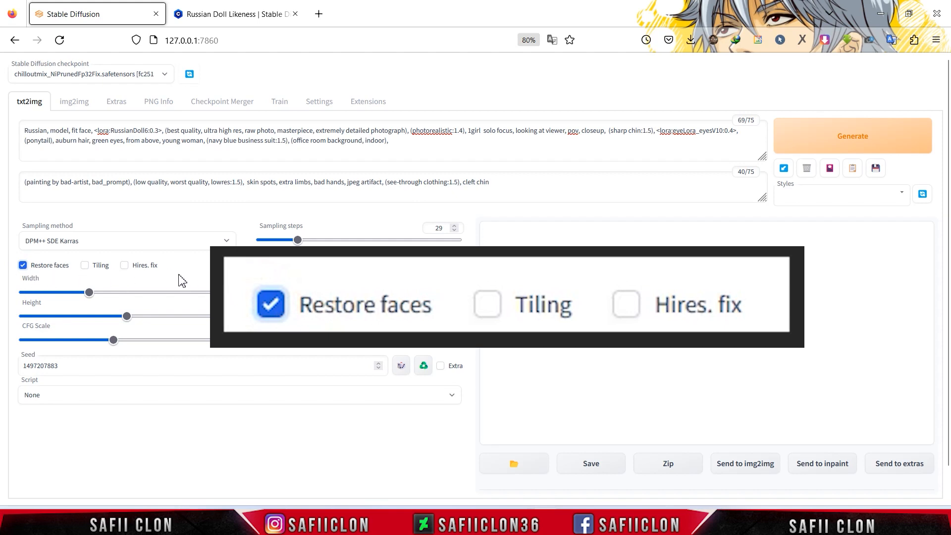
Step: Enable Hires. fix with upscale 1.1 and 10 hires steps, and generate the image
left_click(126, 268)
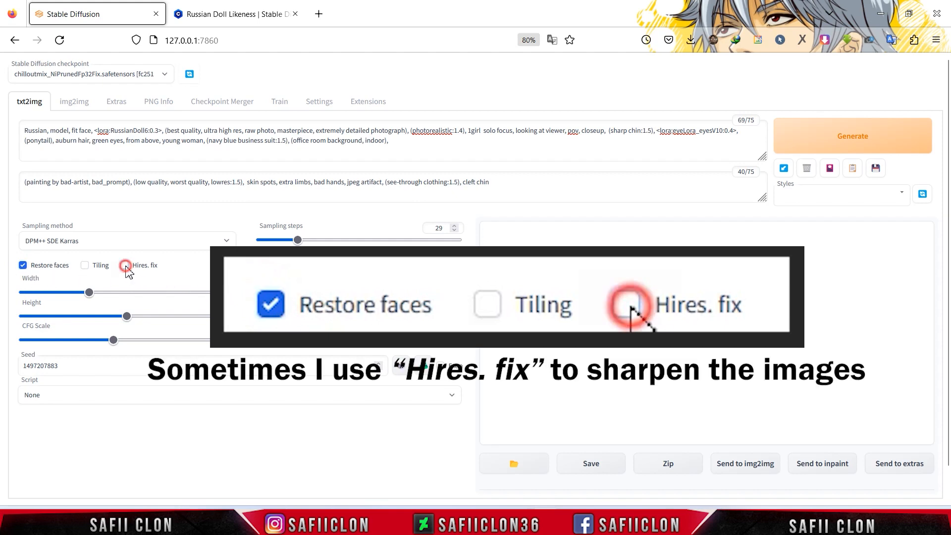
left_click_drag(67, 321, 36, 327)
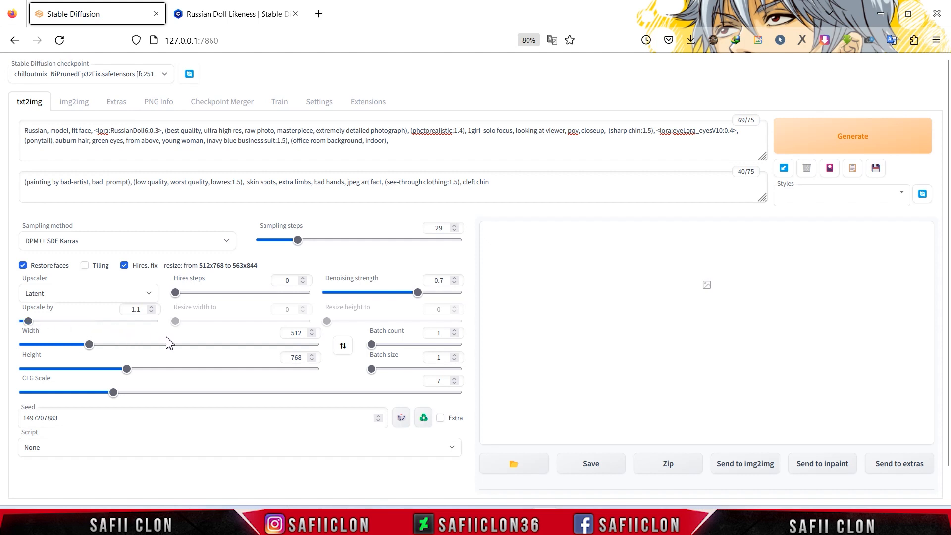
left_click_drag(177, 295, 182, 298)
double_click(434, 382)
left_click(852, 139)
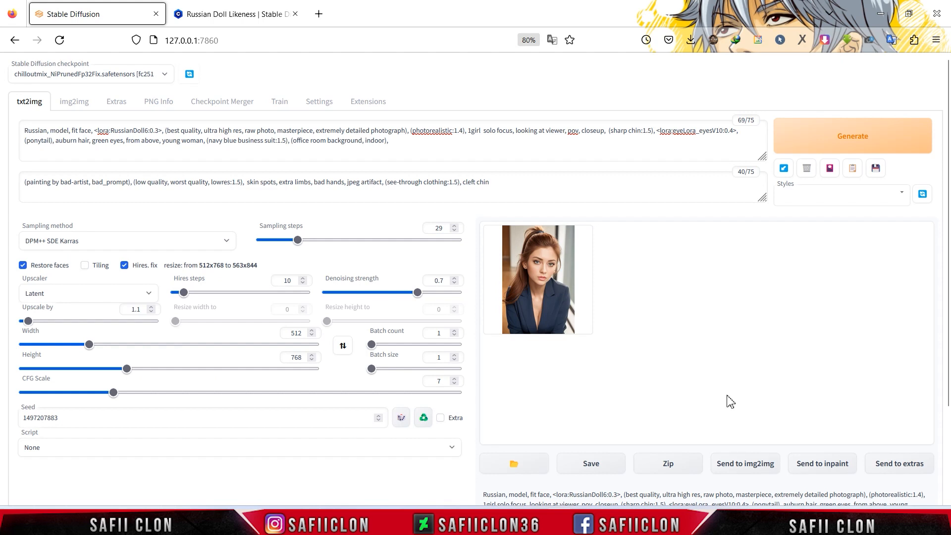
Step: View the generated portrait enlarged and close the full-size preview
left_click(549, 272)
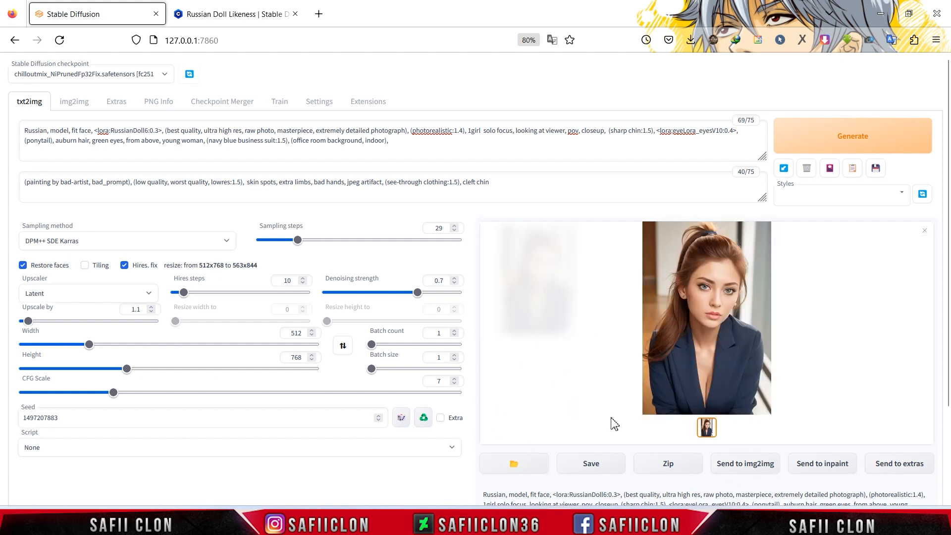
left_click(721, 338)
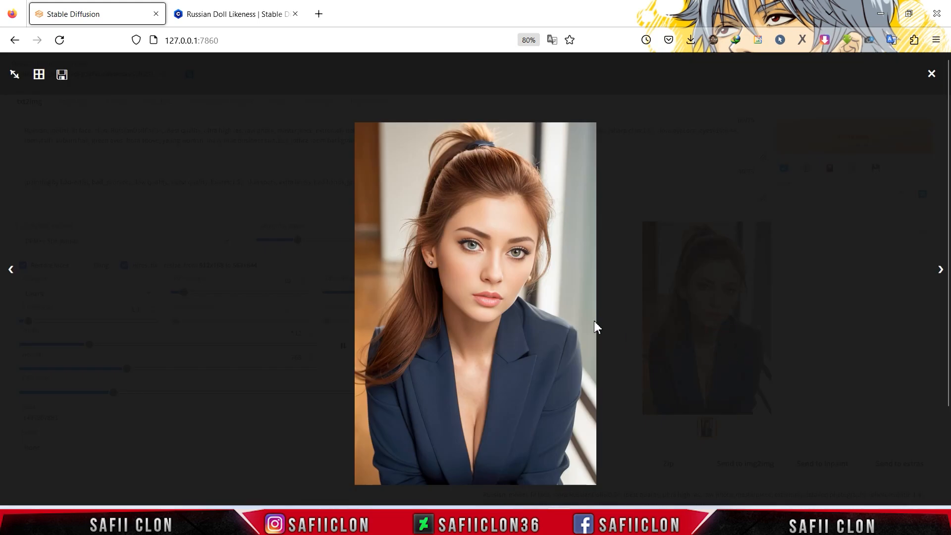
left_click(932, 74)
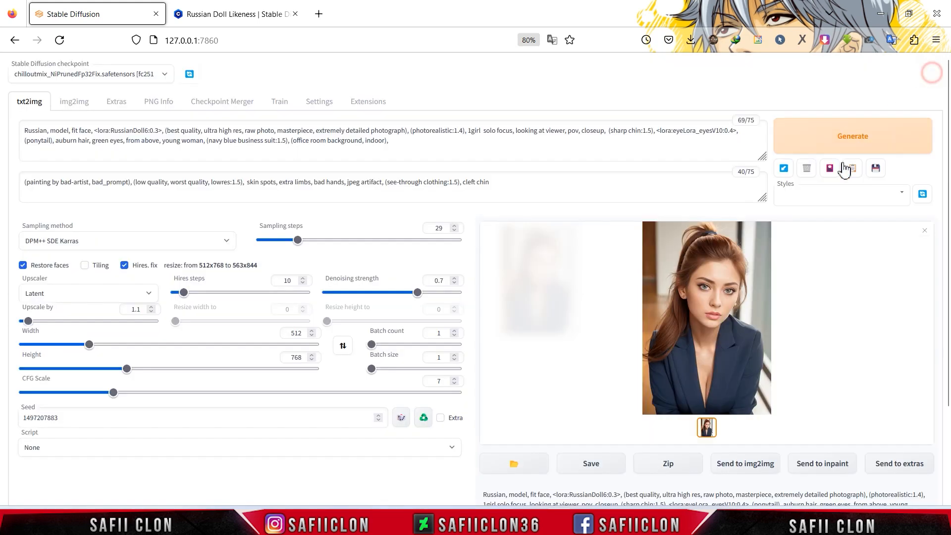
Step: Save the generated portrait and download it as a PNG file
scroll(946, 194, "down", 3)
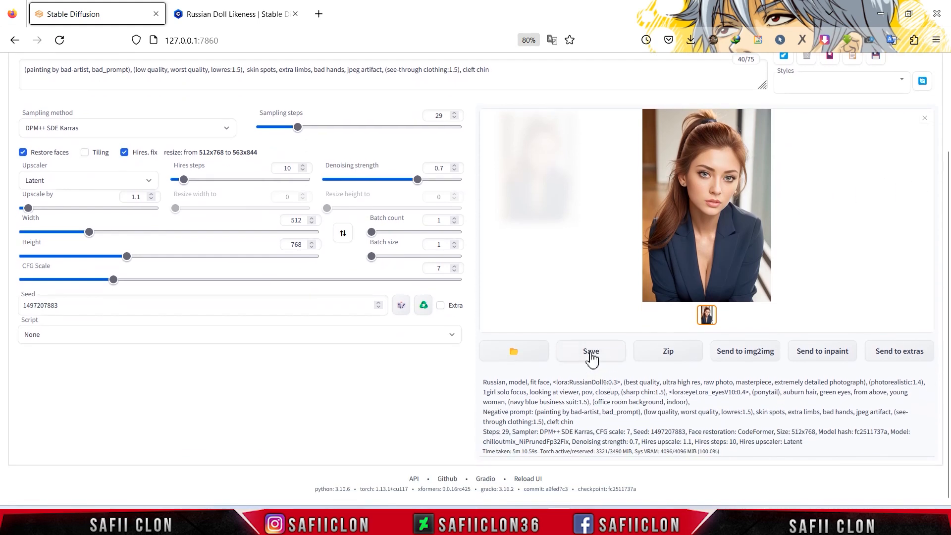
left_click(590, 352)
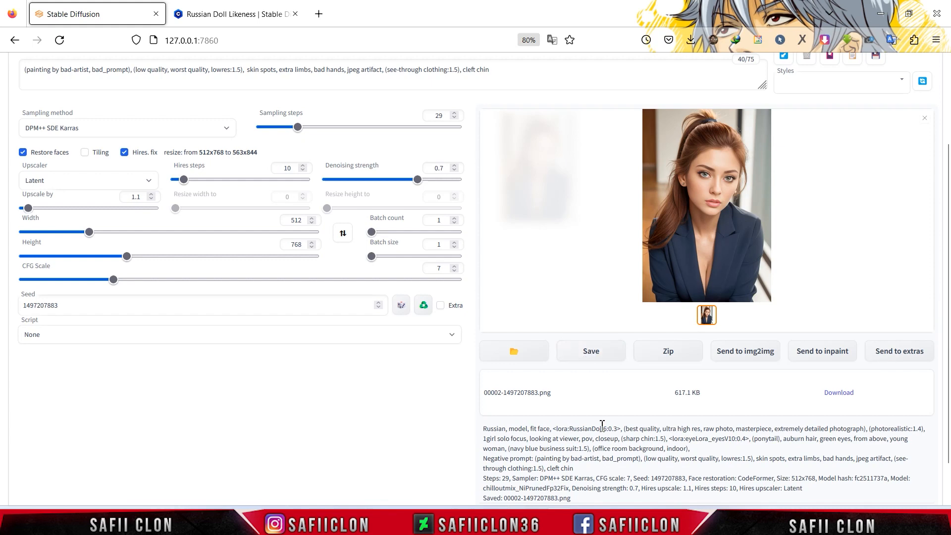
left_click(838, 393)
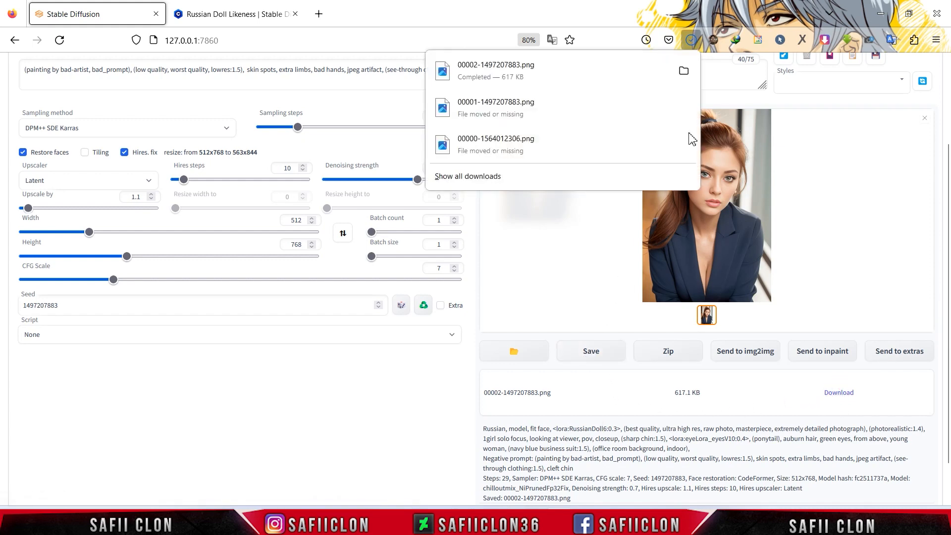
Step: Open the downloaded 00002-1497207883.png from its folder, compare it with the previous portrait, and return to the browser
left_click(684, 72)
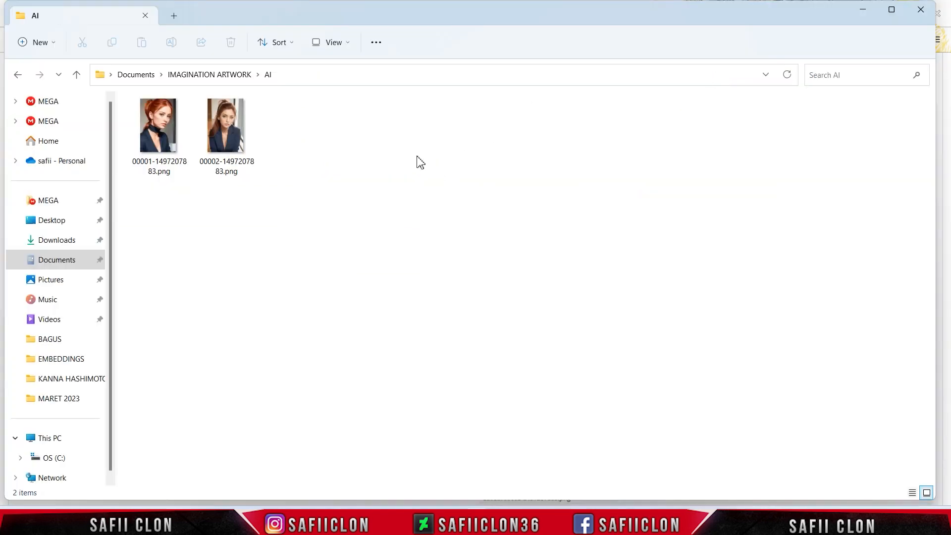
left_click(236, 125)
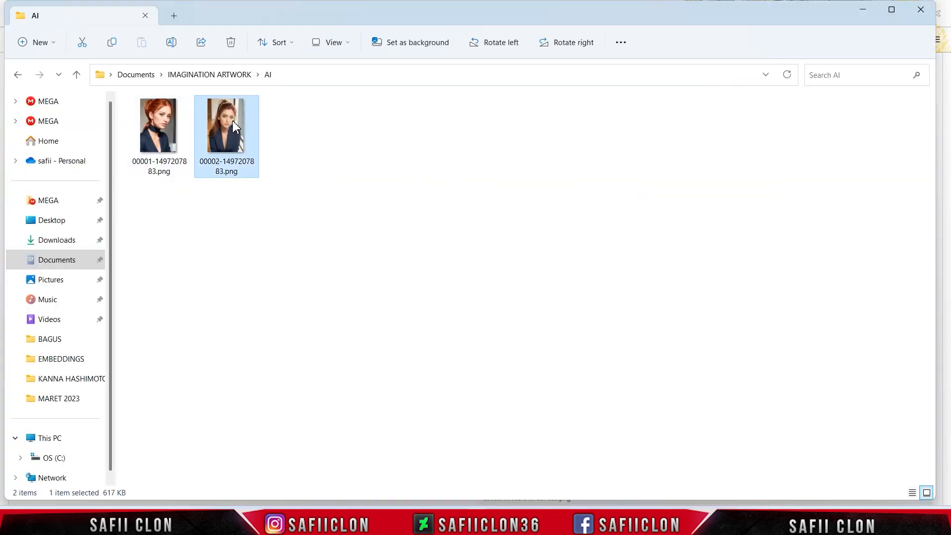
double_click(233, 121)
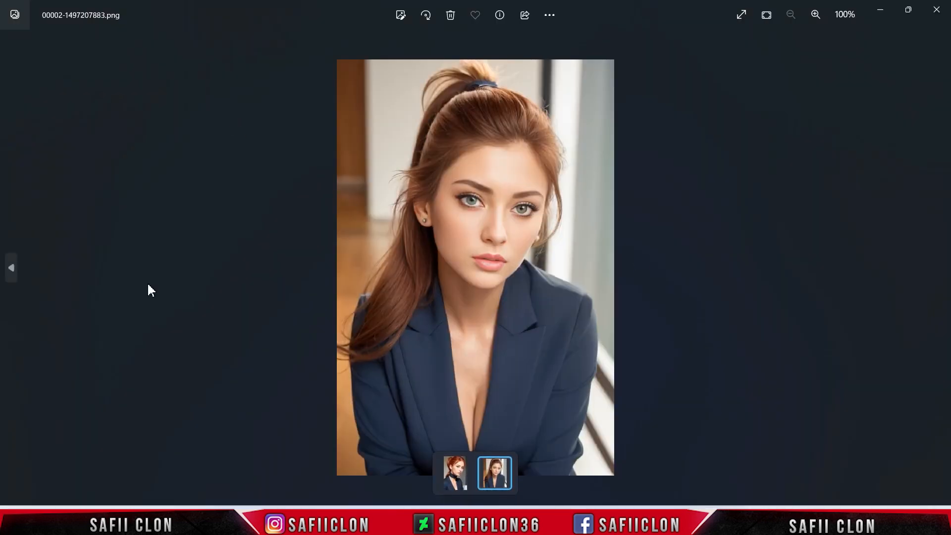
left_click(10, 270)
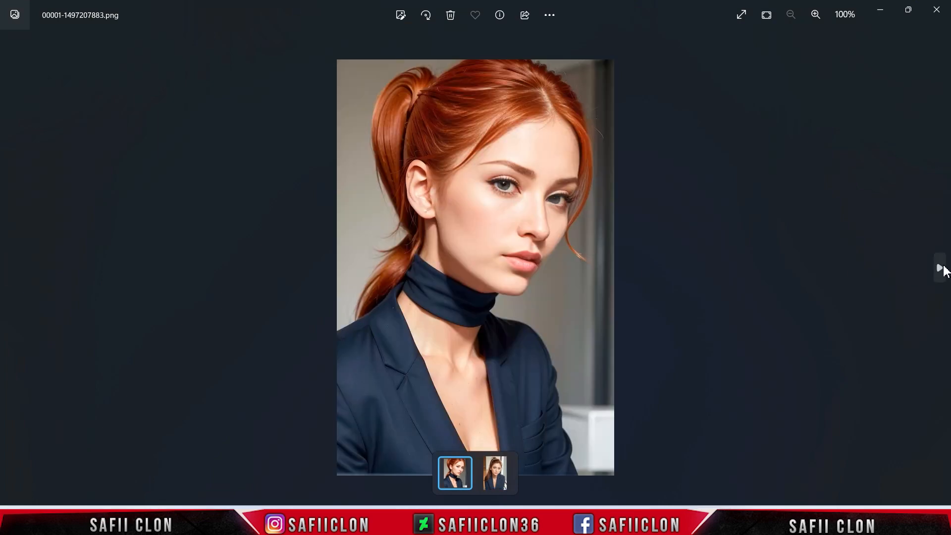
left_click(940, 272)
left_click(935, 14)
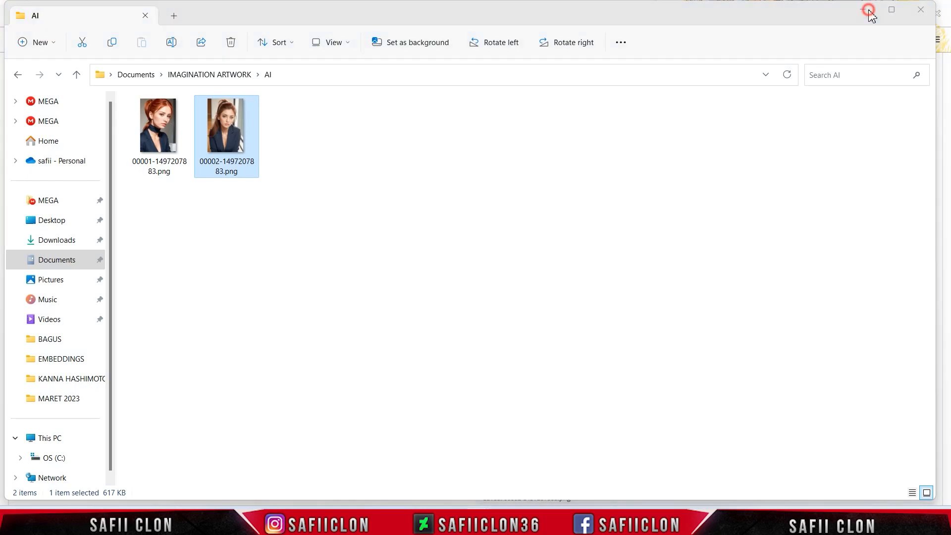
left_click(870, 11)
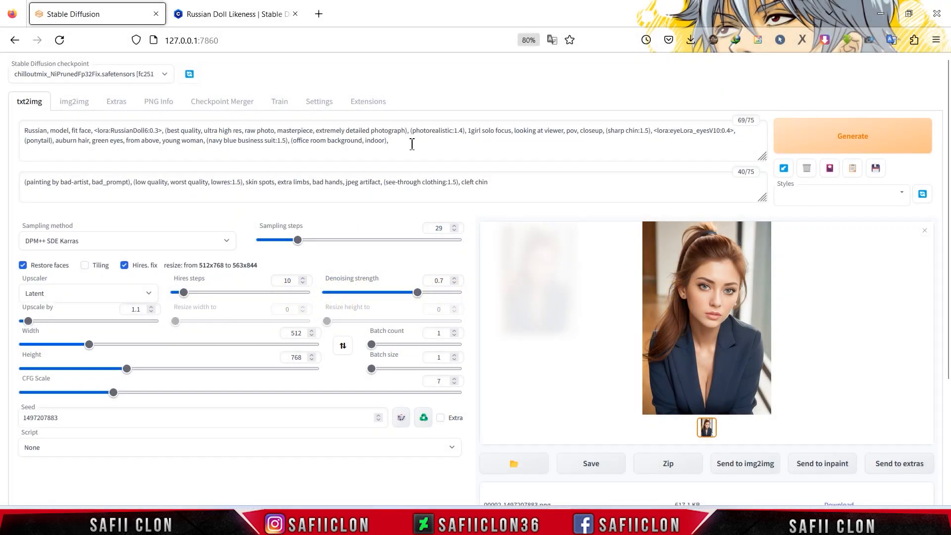
Step: Clear the existing text from both the prompt and the negative prompt
left_click_drag(412, 144, 32, 125)
key("Delete")
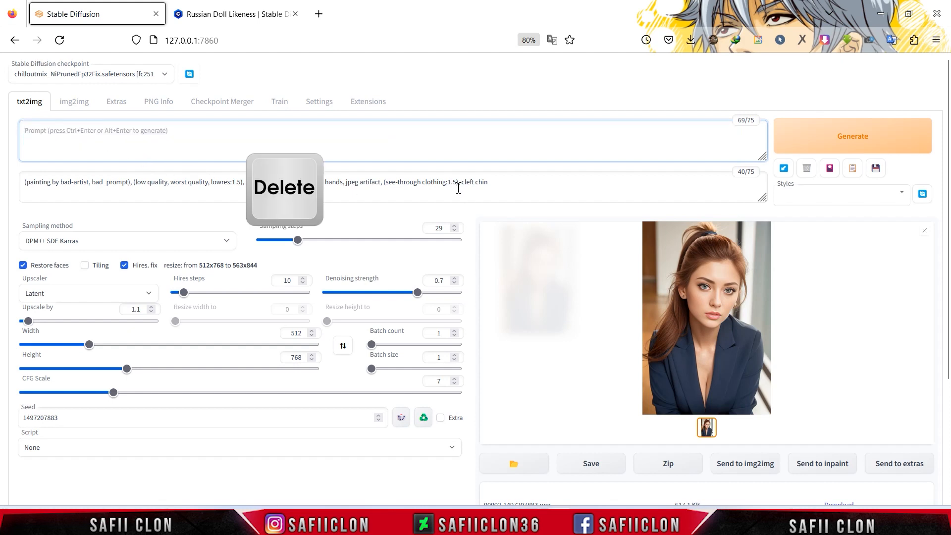
left_click_drag(489, 182, 19, 187)
key("Delete")
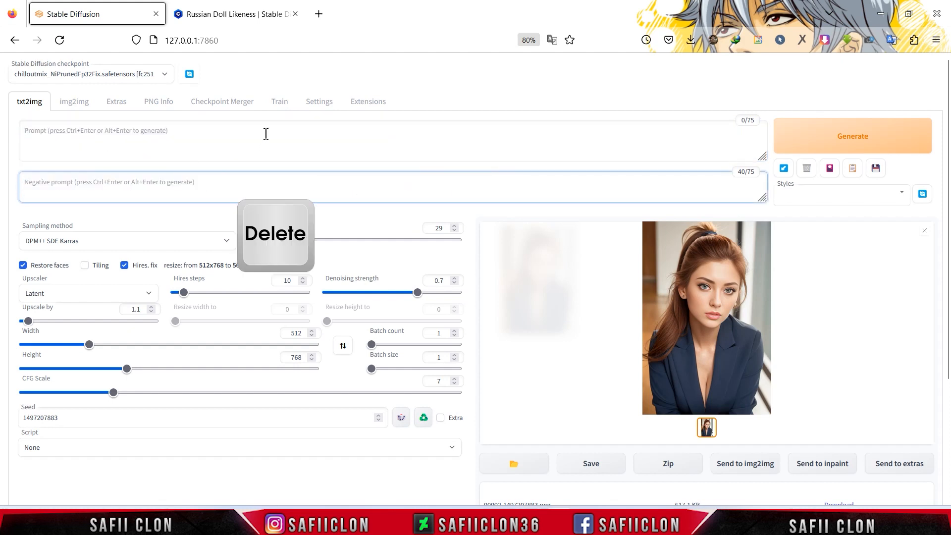
Step: Choose the chilloutmix_NiPrunedFp32Fix.safetensors checkpoint and work in txt2img mode
left_click(106, 71)
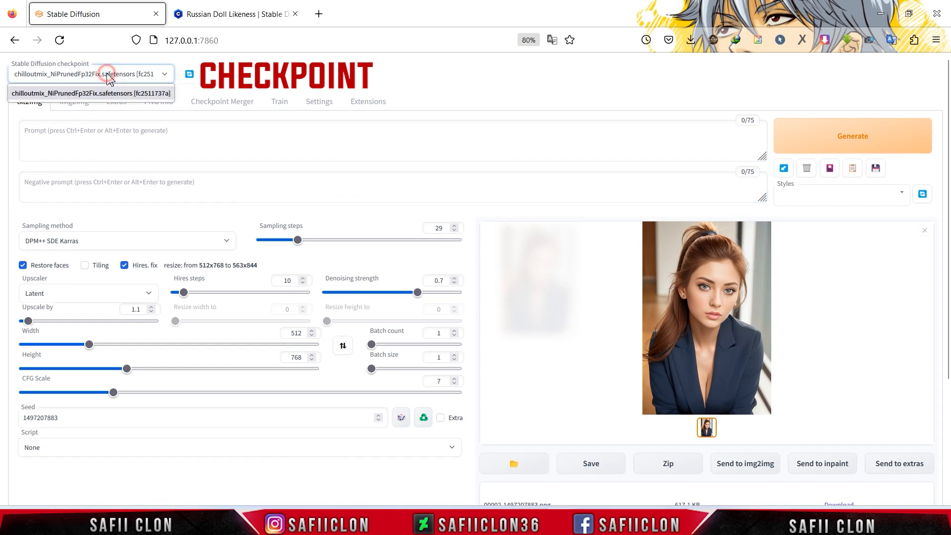
left_click(70, 96)
left_click(30, 103)
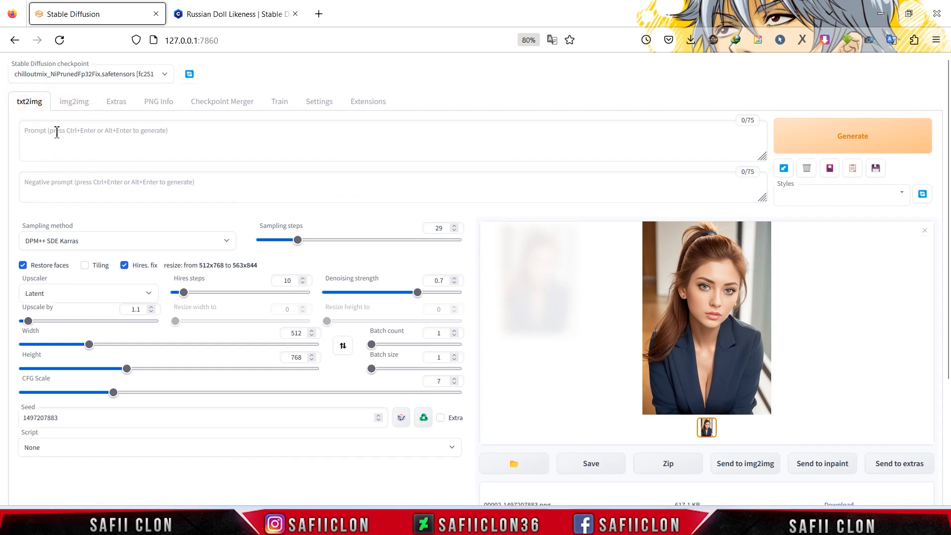
Step: Enter the prompt "1girl, choker, sfw, lips, long hair, looking at viewer, wearing a black sweater, solo, masterpiece, best quality, shiny skin,"
left_click(56, 132)
type("1gir")
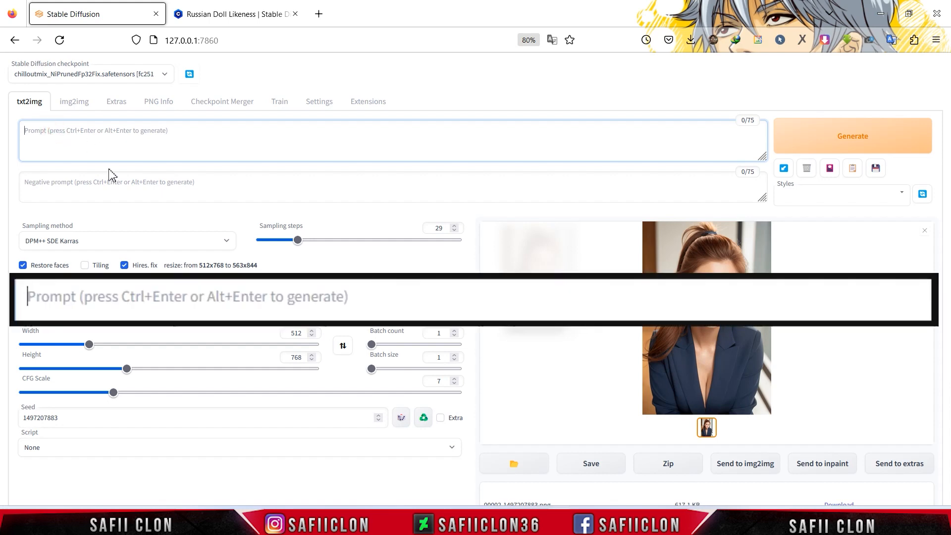
type("l, choker, ")
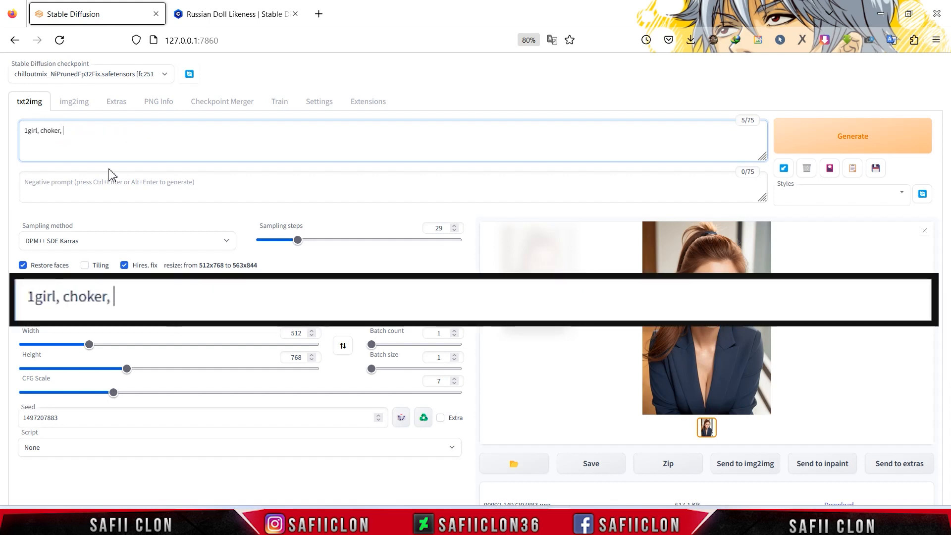
type("sfw, lips, long h")
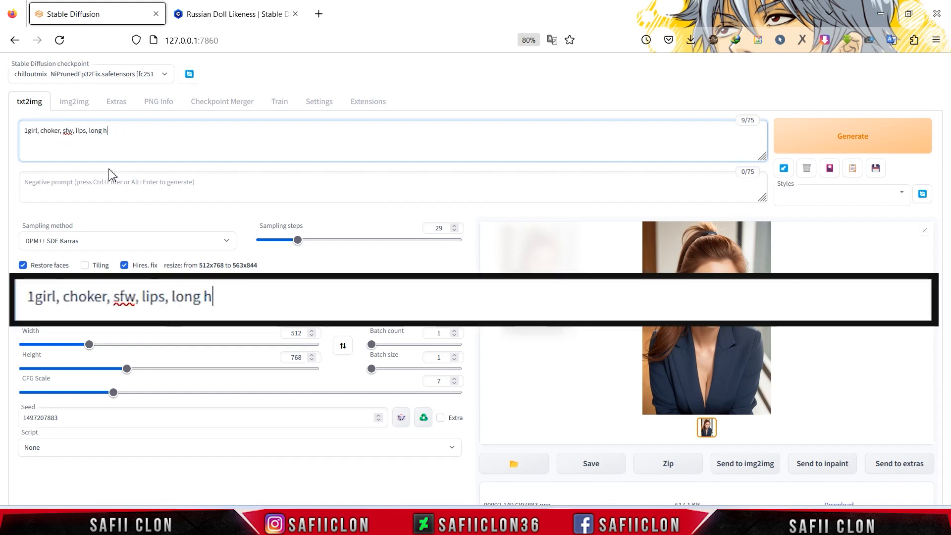
type("air, looking at viewer, wearing a black sweater, solo, masterpiece,")
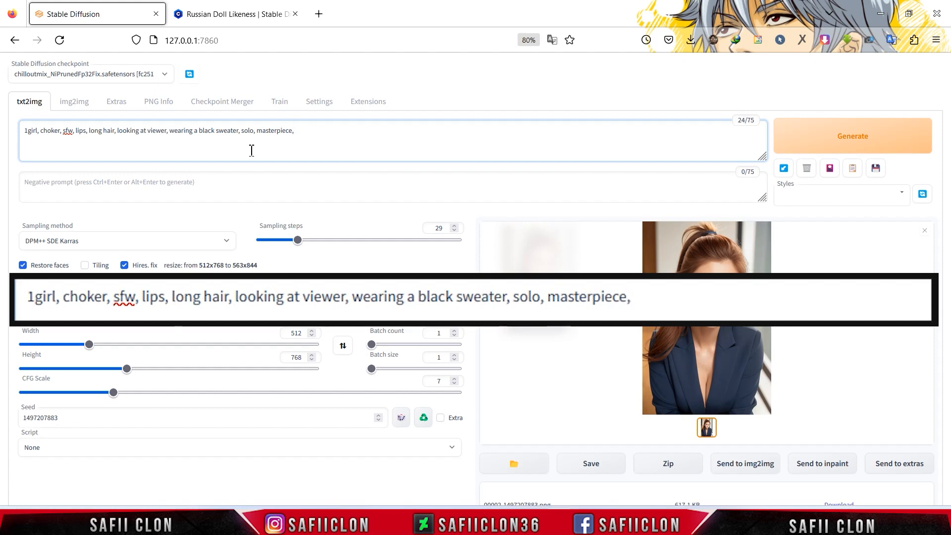
type(" best quality, shiny skin,")
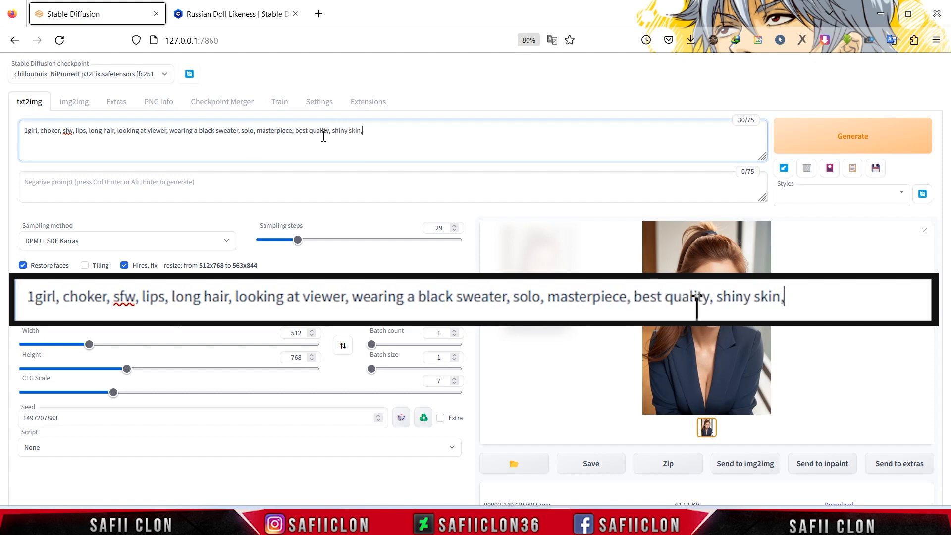
Step: Insert "sweater, crewneck," into the prompt directly after "wearing a black sweater,"
left_click(241, 131)
type("sweater, crew")
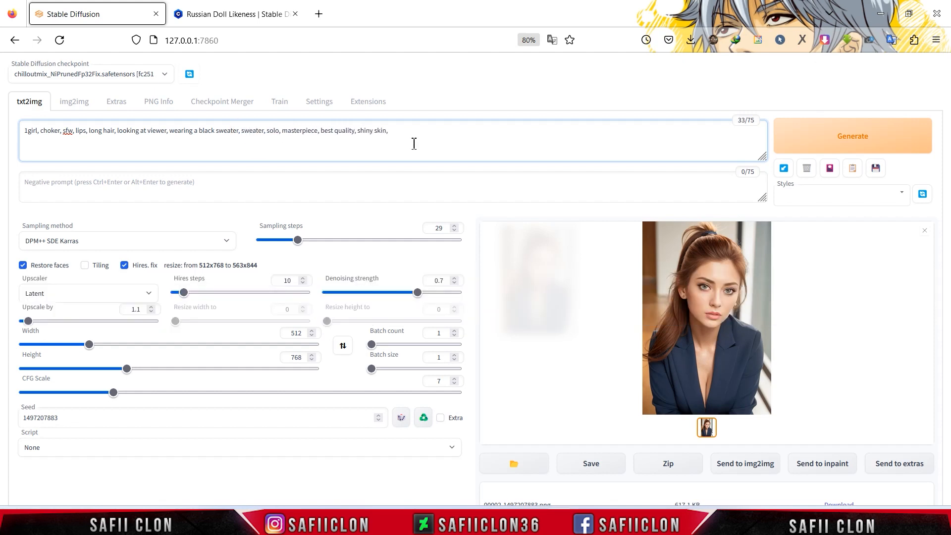
type("neck,")
left_click(435, 130)
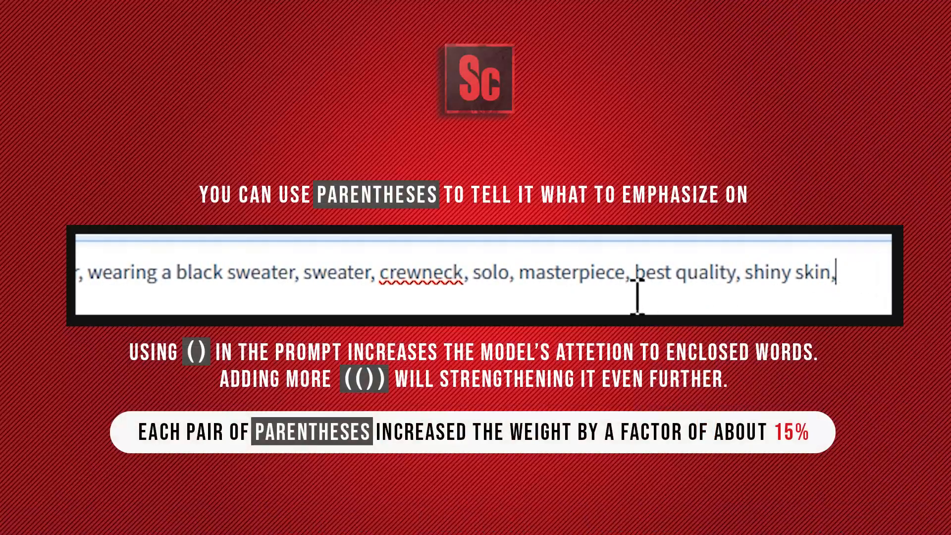
Step: Emphasize the word "masterpiece" in the prompt by enclosing it in parentheses
type(")")
left_click(520, 272)
type("(")
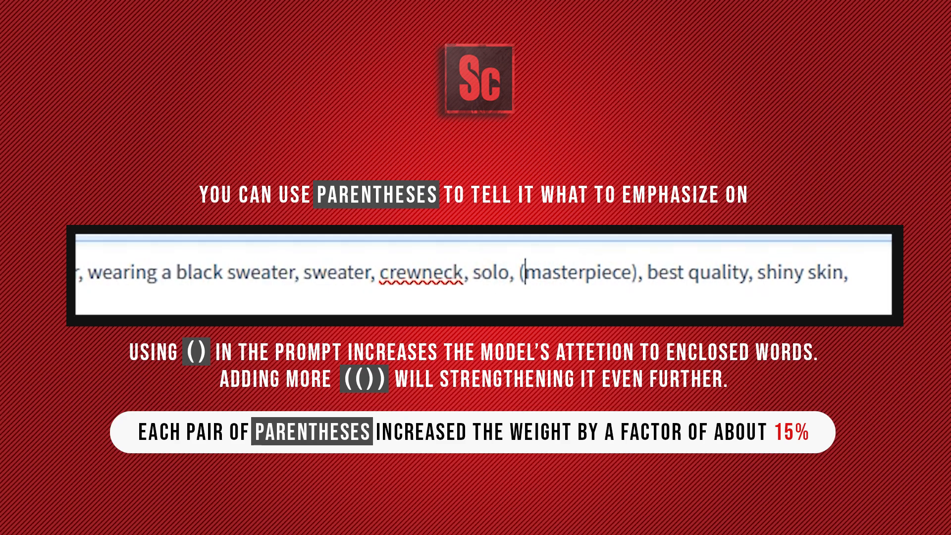
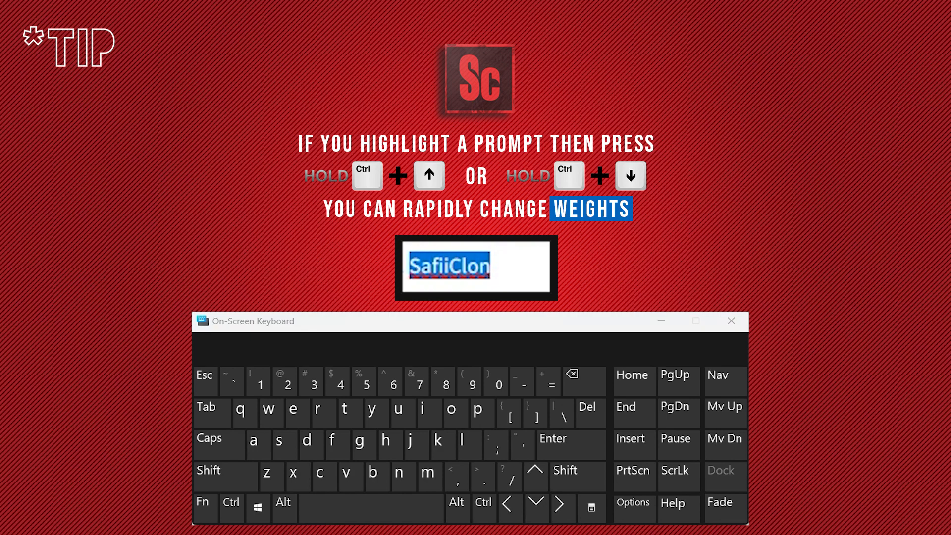
Step: Repeatedly raise and lower the attention weight of the highlighted prompt word "SafiiClon" using the On-Screen Keyboard
left_click(233, 518)
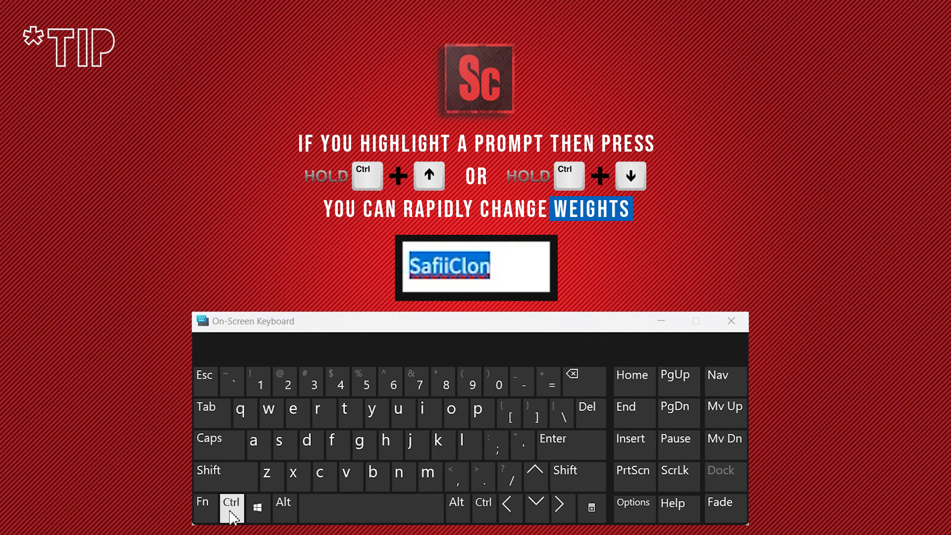
left_click(232, 511)
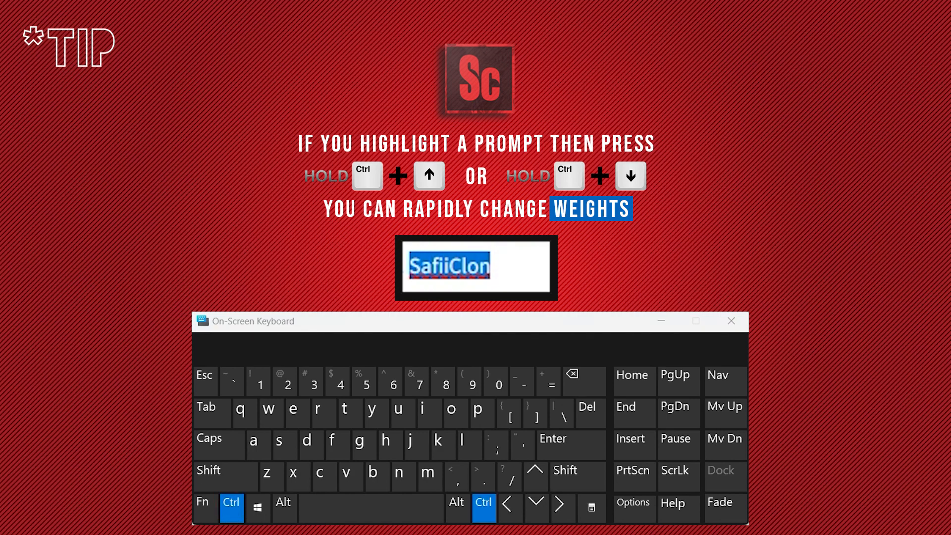
left_click(538, 476)
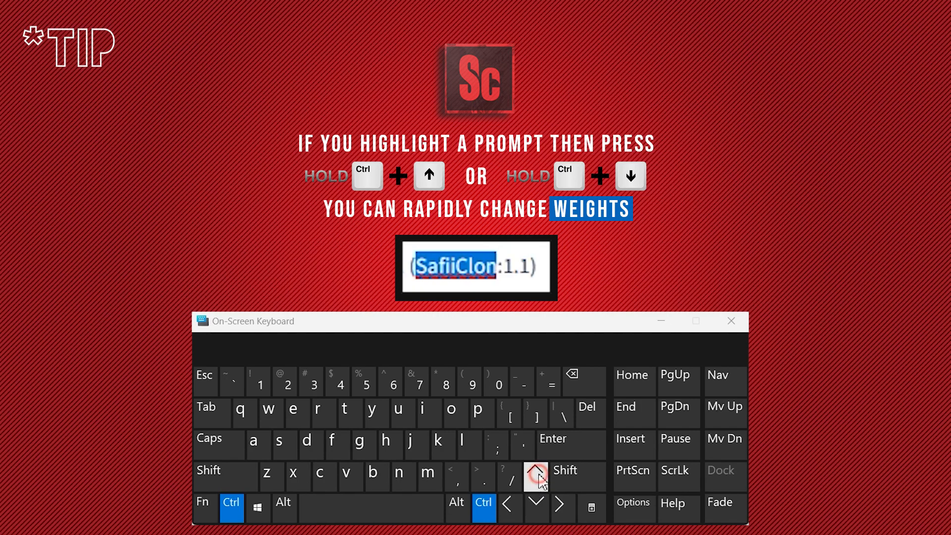
left_click(538, 476)
left_click(538, 477)
left_click(537, 476)
left_click(537, 477)
left_click(537, 476)
left_click(538, 477)
left_click(537, 500)
left_click(537, 500)
left_click(537, 501)
left_click(537, 500)
left_click(537, 500)
left_click(537, 501)
left_click(537, 501)
left_click(537, 502)
left_click(537, 501)
left_click(537, 501)
left_click(537, 501)
left_click(538, 477)
left_click(538, 477)
left_click(538, 477)
left_click(538, 478)
left_click(538, 478)
left_click(538, 478)
left_click(538, 477)
left_click(538, 478)
left_click(537, 503)
left_click(537, 503)
left_click(537, 503)
left_click(537, 503)
left_click(537, 503)
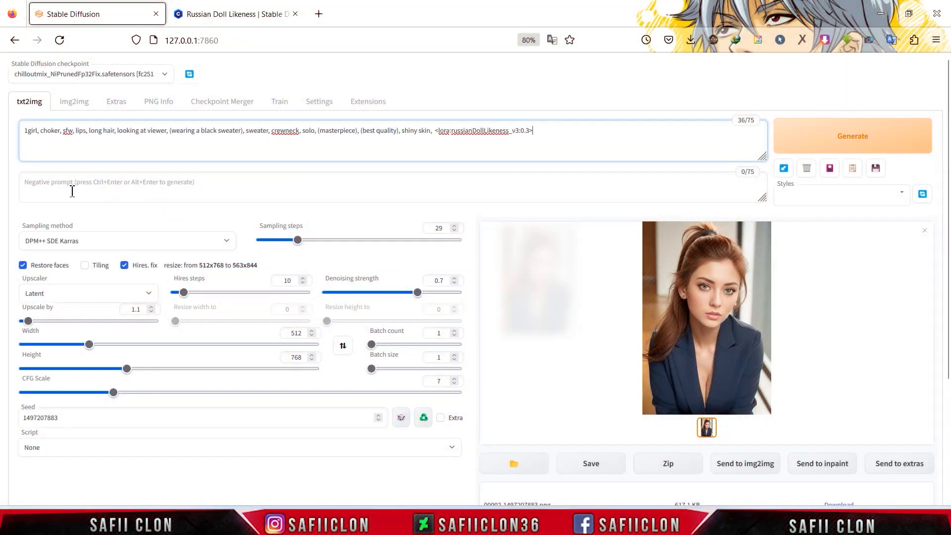
Step: Enter the negative prompt "(worst quality), low quality, blurry, bad anatomy, bad hand, missing fingers,NSFW, bad body, skin spots, acnes, skin blemishes, age spot,"
left_click(84, 193)
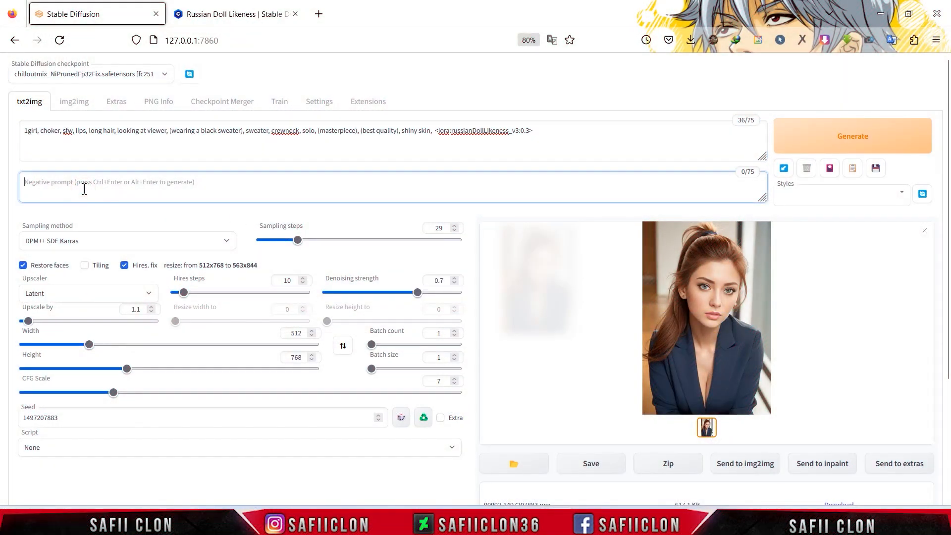
type("(worst quali")
type("ty")
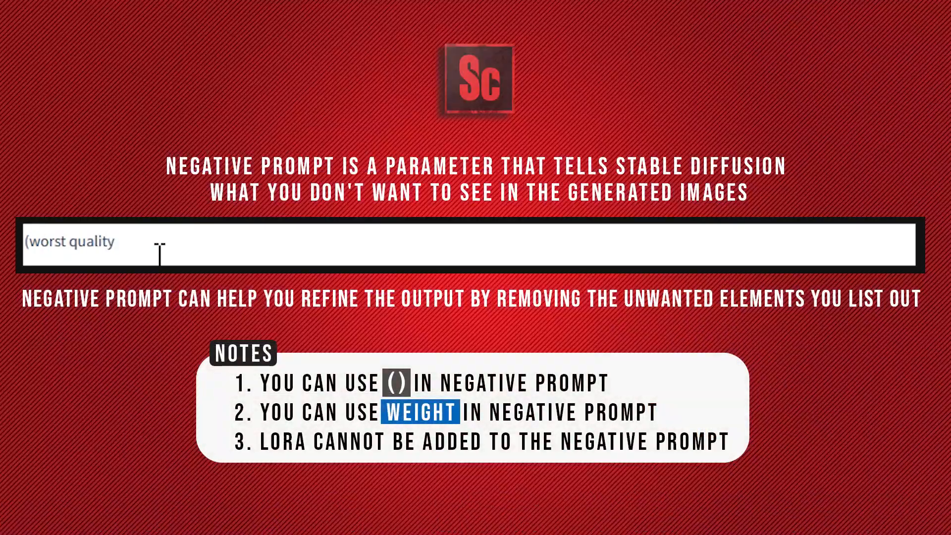
type("), low quality, blurry,")
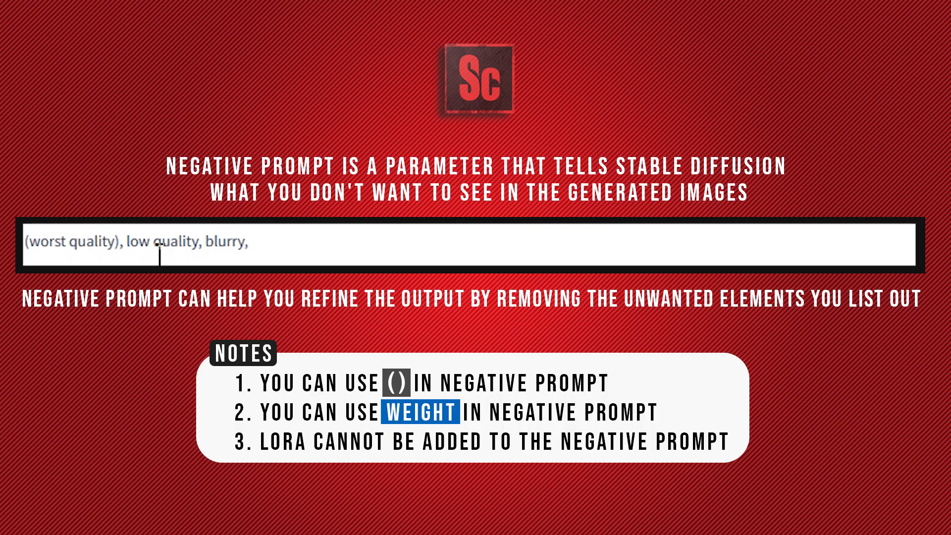
type(" bad anatomy,")
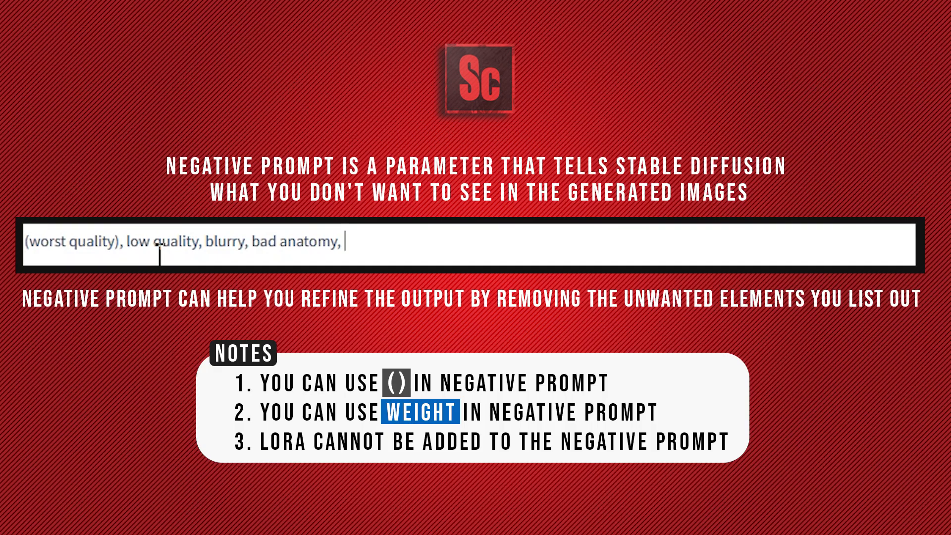
type(" bad hand")
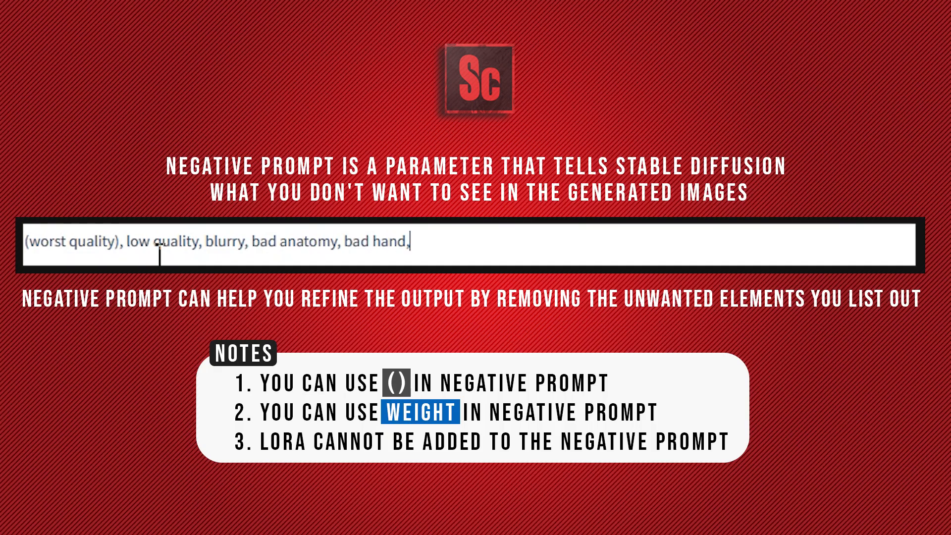
type(", missing fingers,")
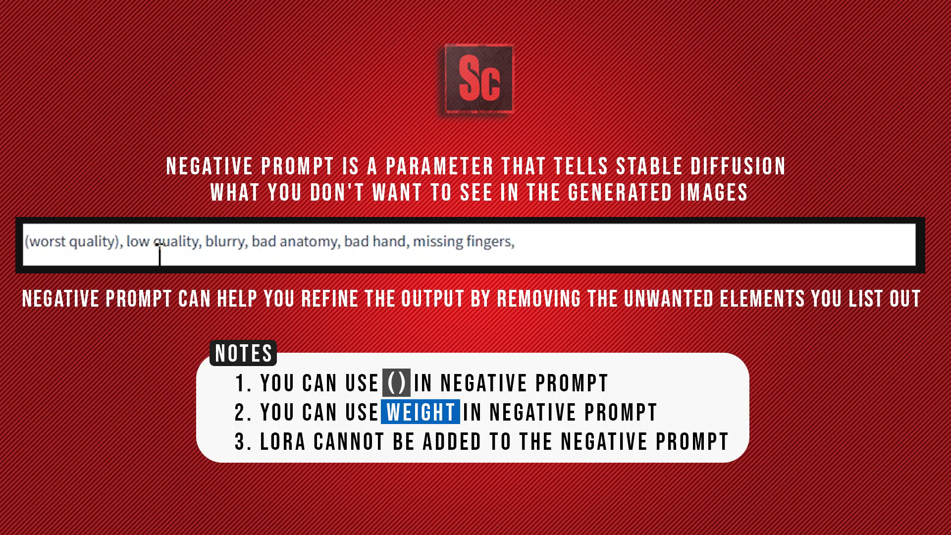
type("NSFW, bad body")
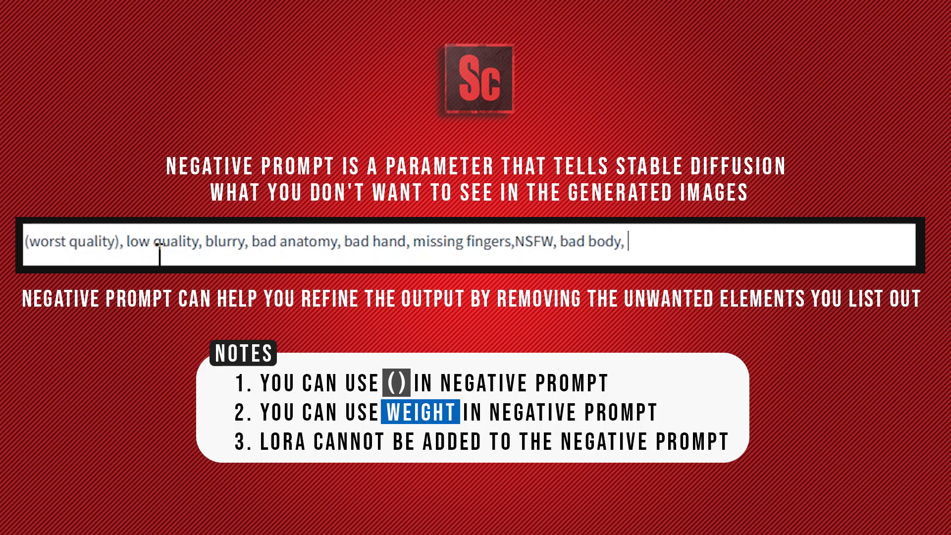
type(", skin spots, acnes, ski")
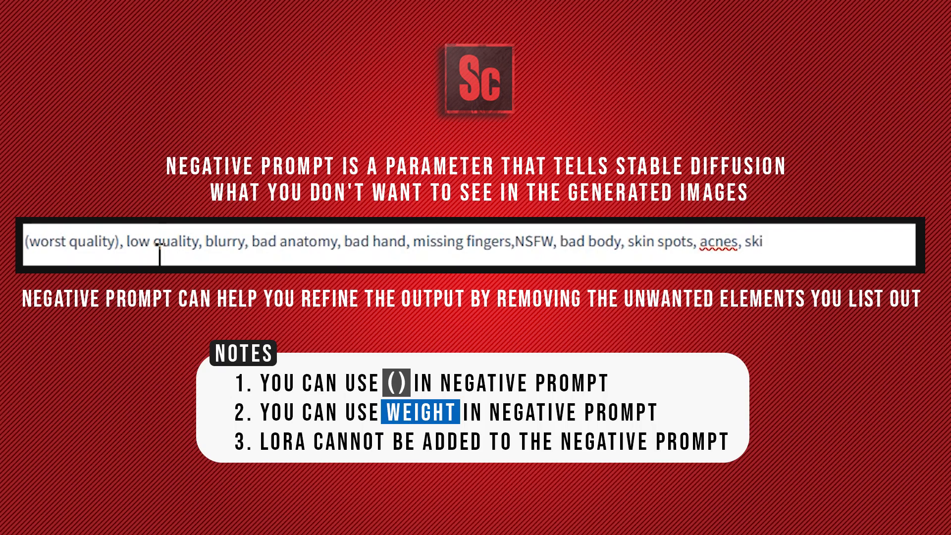
type("n blemishe")
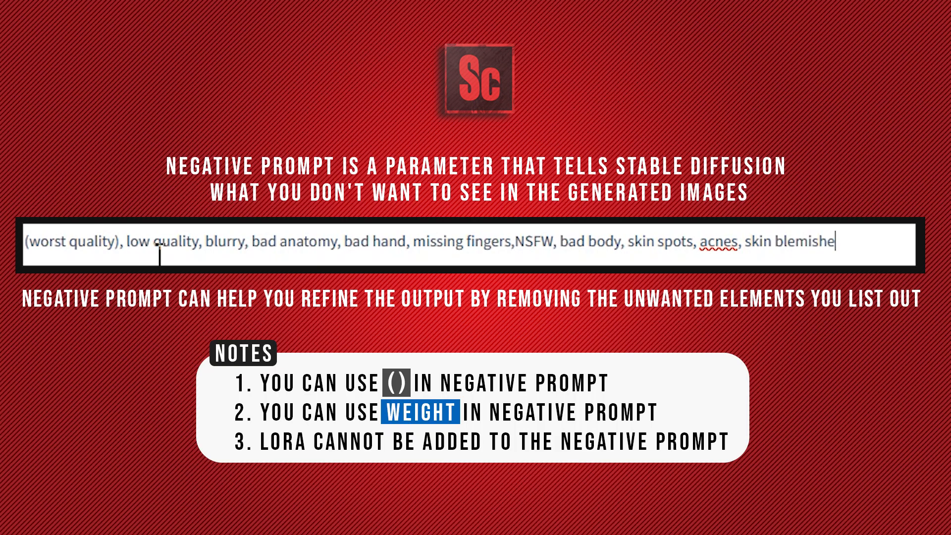
type("s, age spot")
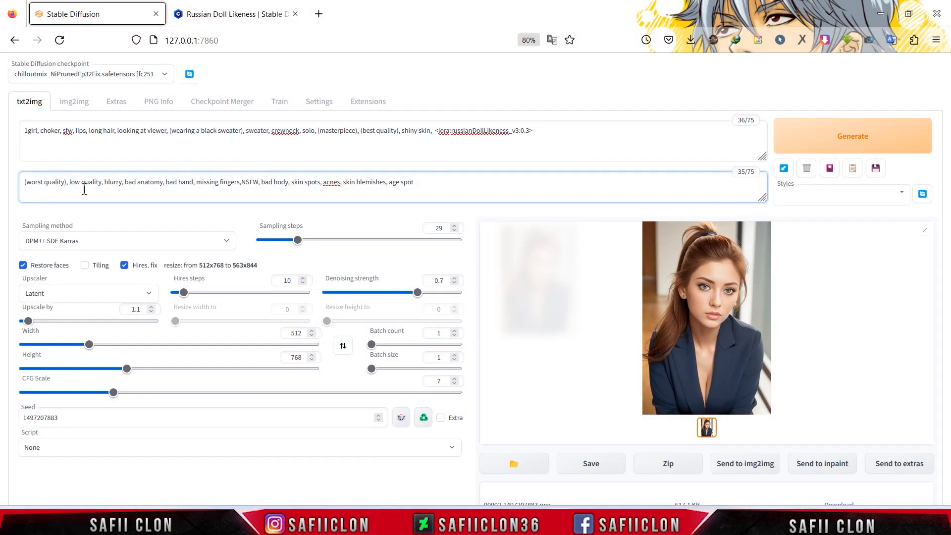
type(",")
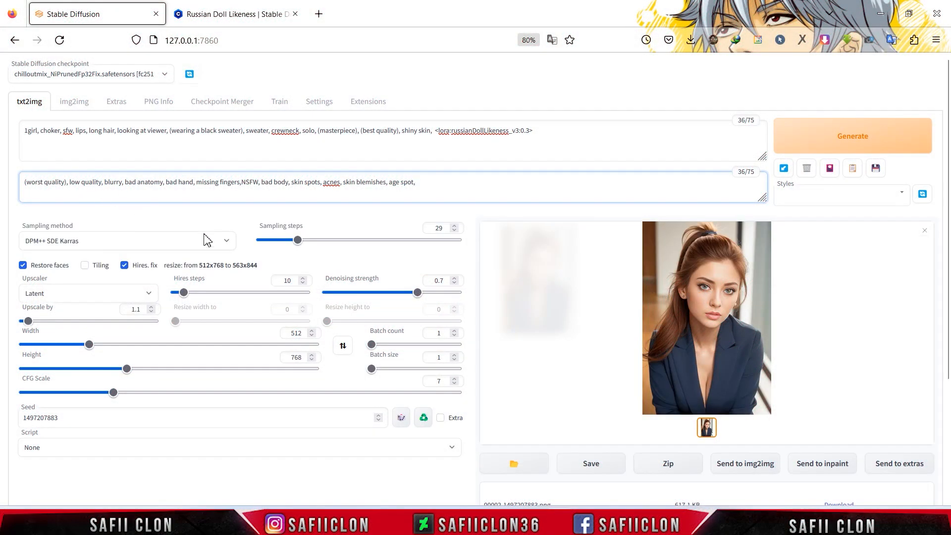
Step: Set the sampling method to DPM++ 2M Karras with 30 sampling steps
left_click(228, 243)
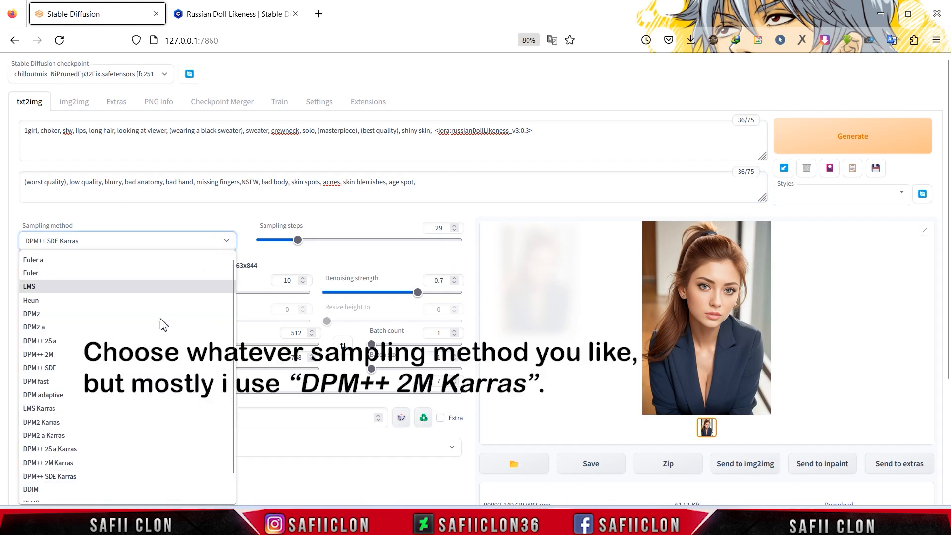
left_click(72, 462)
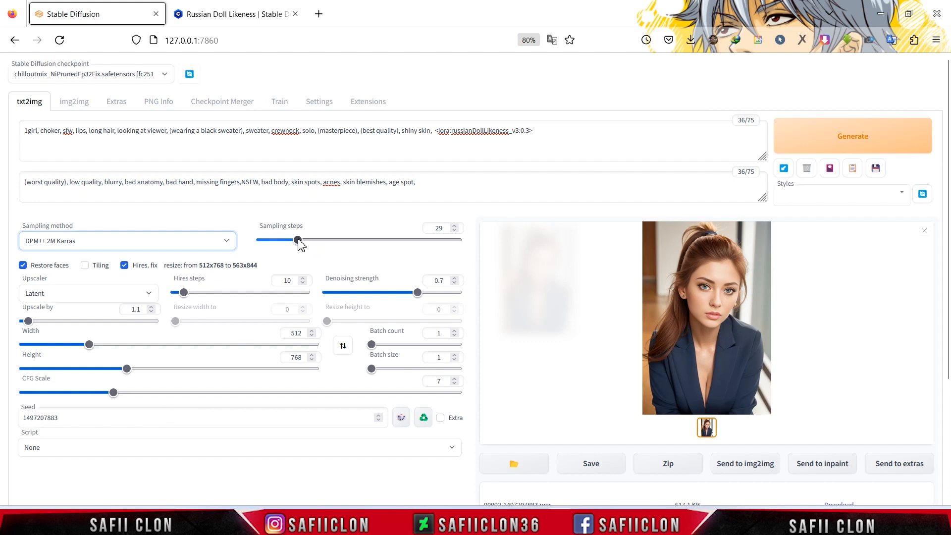
mouse_move(299, 242)
left_mouse_down()
mouse_move(318, 246)
mouse_move(306, 249)
left_mouse_up()
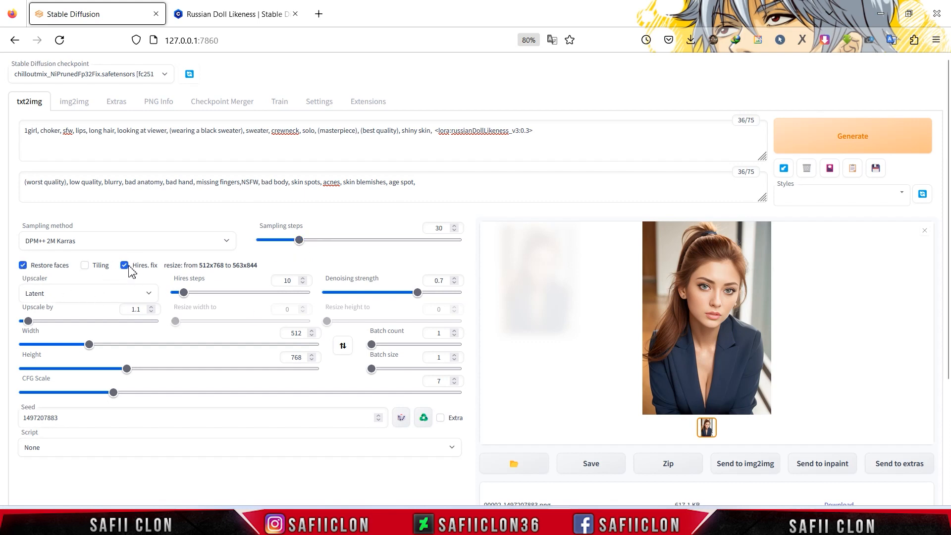
Step: Configure Hires. fix with the Latent upscaler, upscale by 1.1, 10 hires steps and denoising strength 0.7
left_click(89, 293)
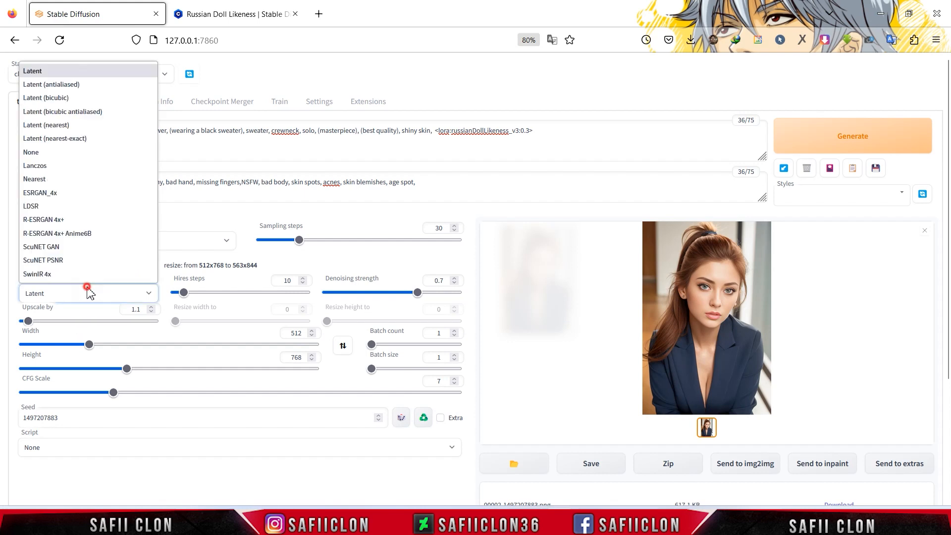
left_click(64, 74)
left_click(29, 321)
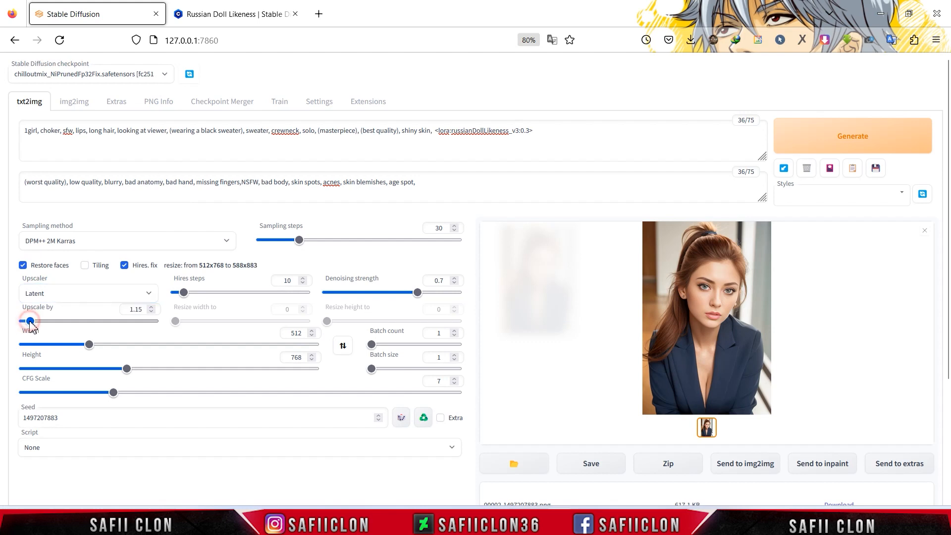
left_click_drag(30, 322, 27, 322)
left_click_drag(184, 293, 188, 293)
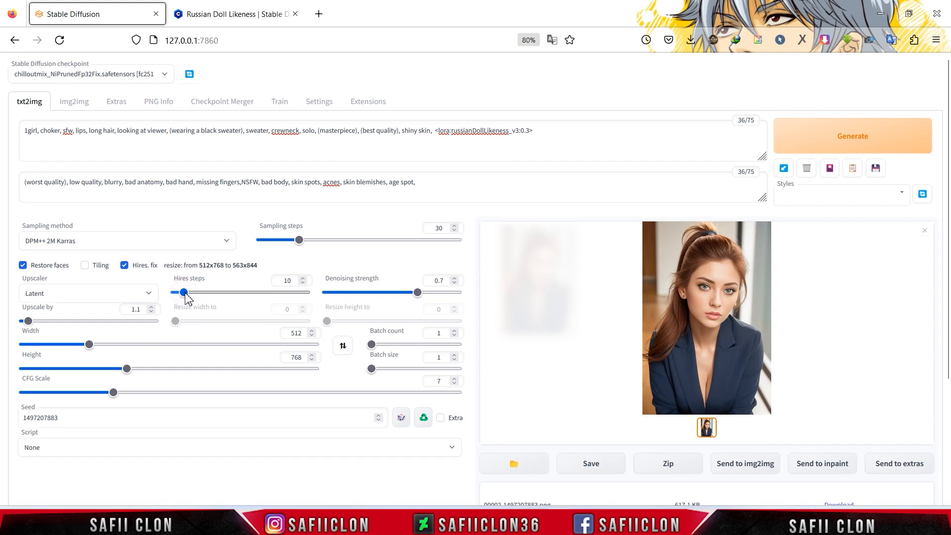
left_click_drag(447, 281, 428, 281)
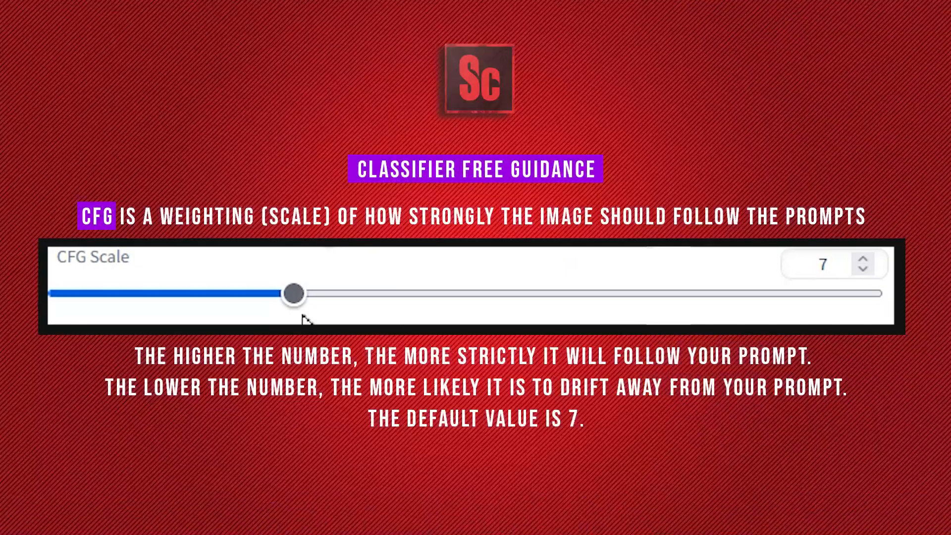
Step: Set the CFG scale to 7 and randomize the seed to -1
mouse_move(303, 306)
left_mouse_down()
mouse_move(429, 302)
mouse_move(294, 303)
left_mouse_up()
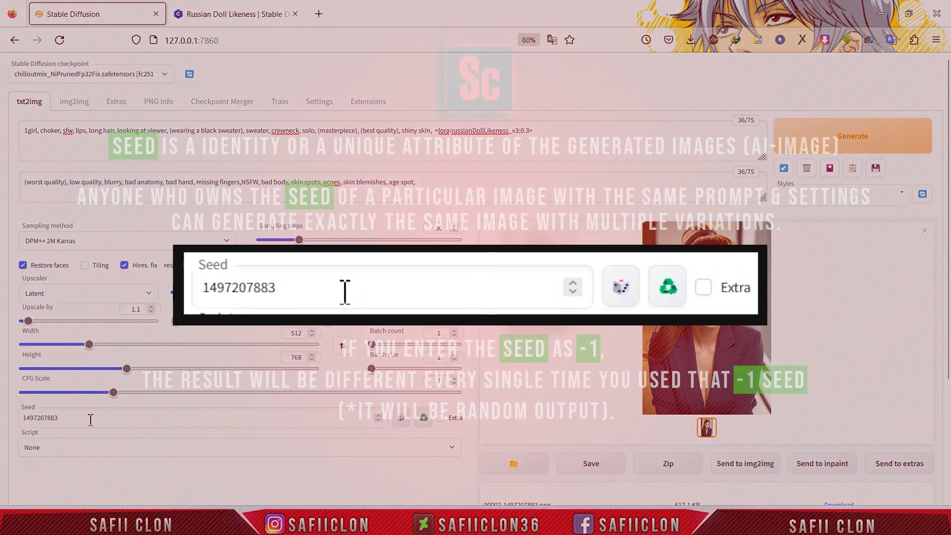
left_click(88, 419)
double_click(87, 418)
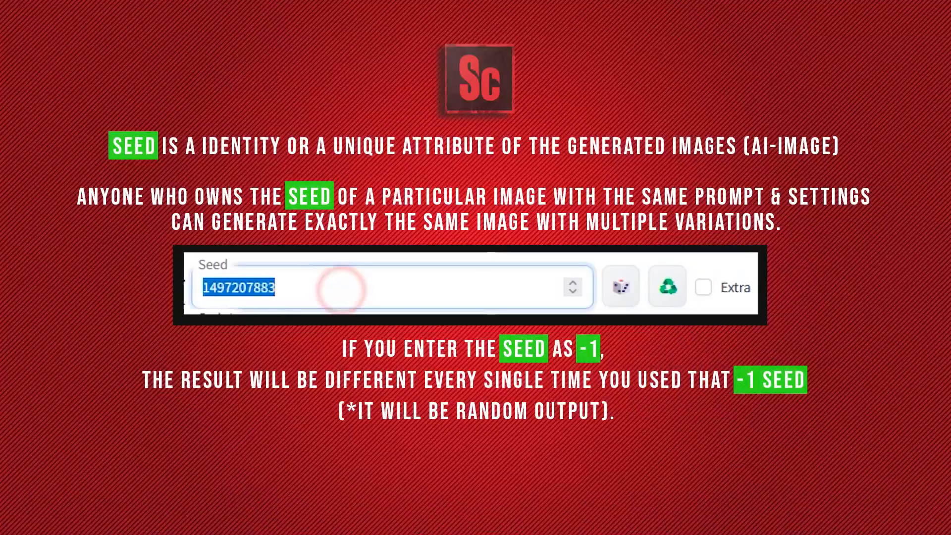
left_click(616, 288)
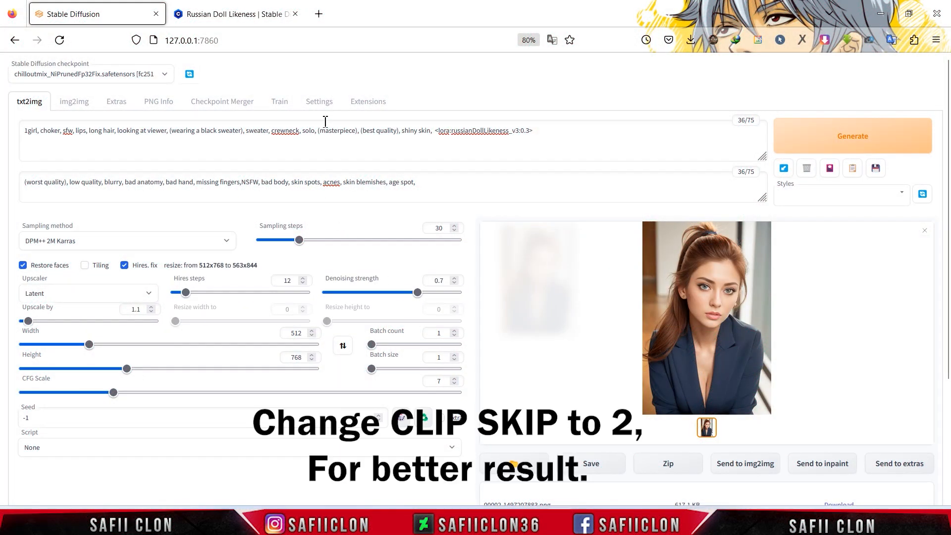
Step: Set Clip skip to 2 in the Stable Diffusion settings and apply the settings
left_click(327, 107)
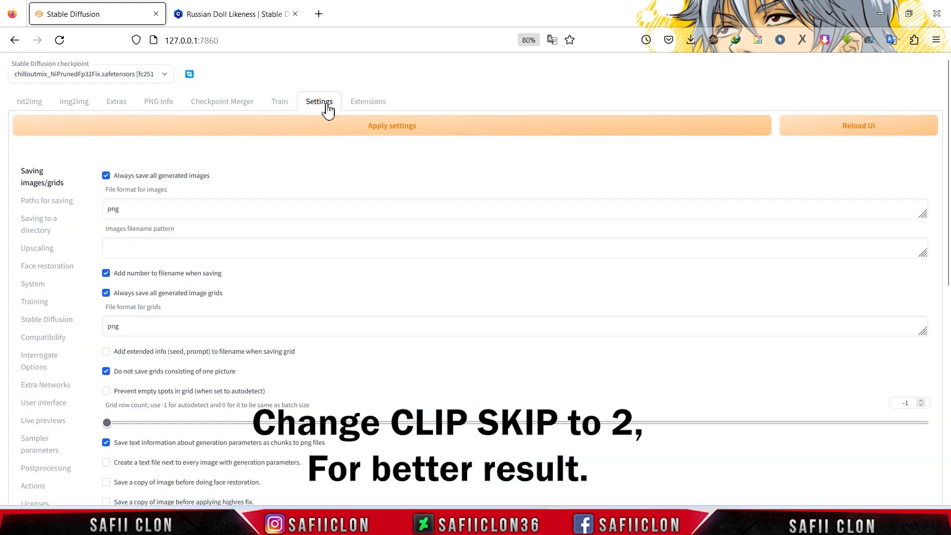
left_click(48, 321)
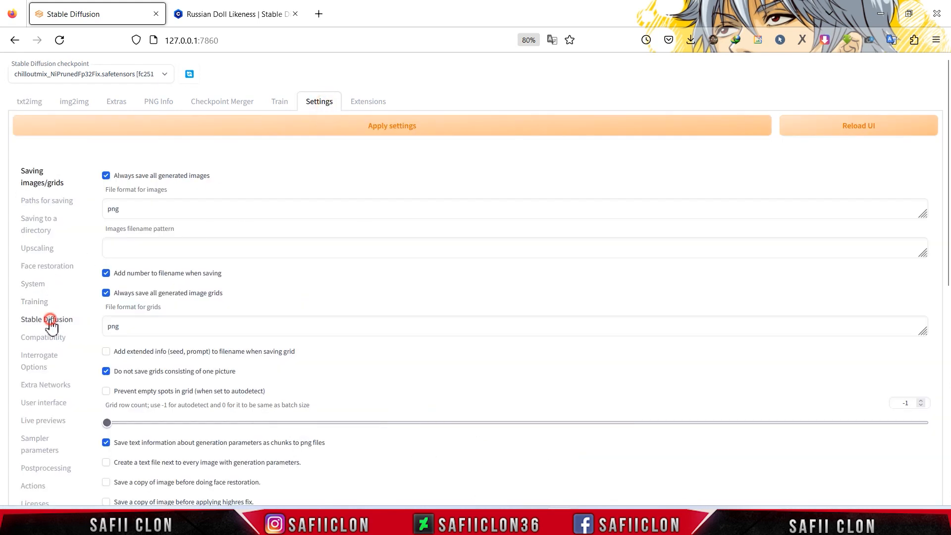
scroll(947, 148, "down", 3)
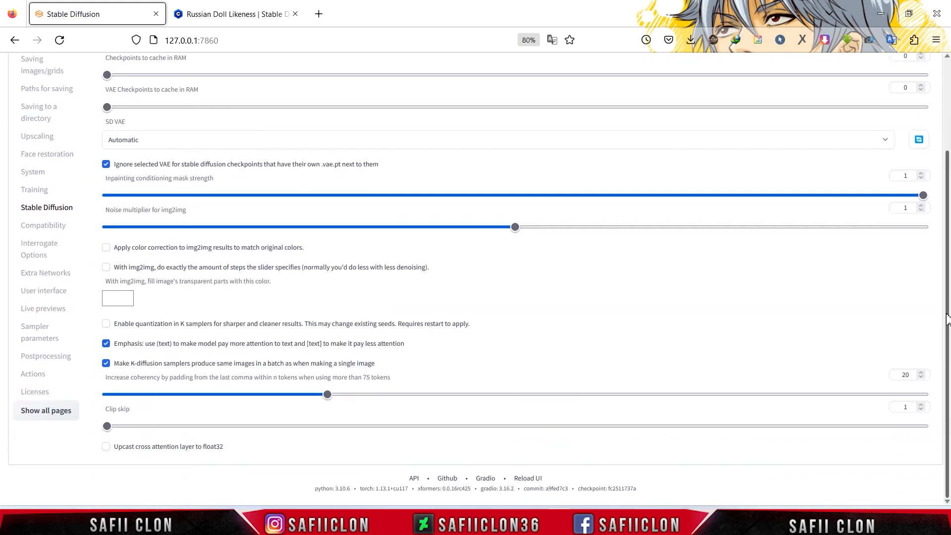
left_click_drag(108, 428, 183, 429)
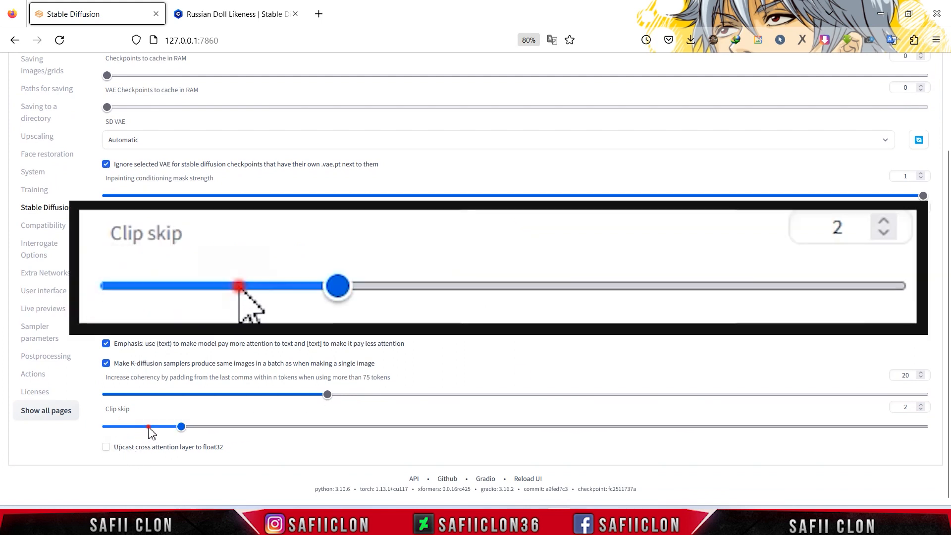
double_click(906, 407)
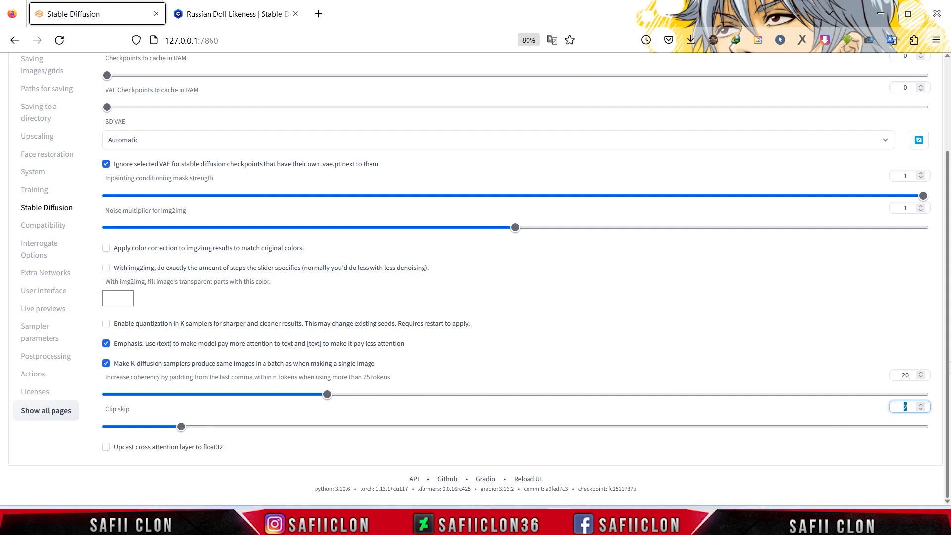
scroll(940, 237, "up", 3)
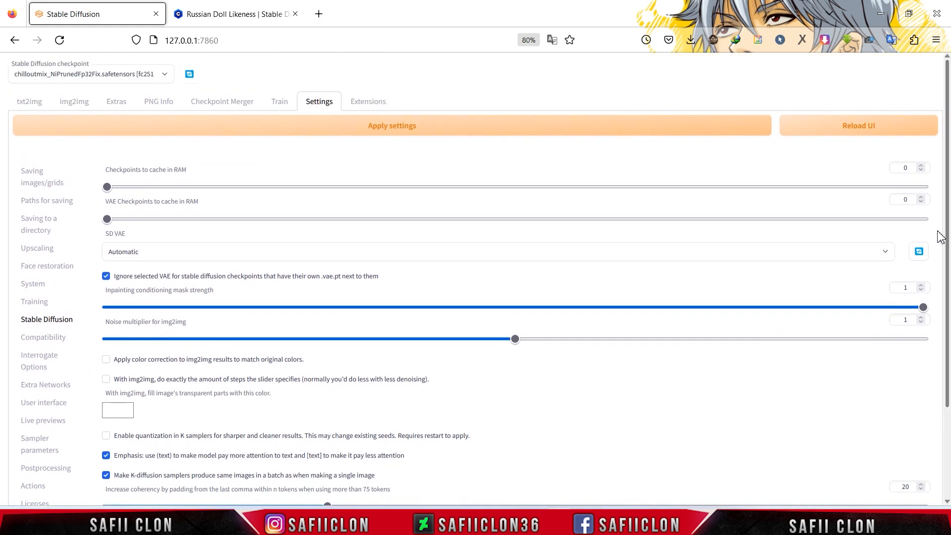
left_click(362, 132)
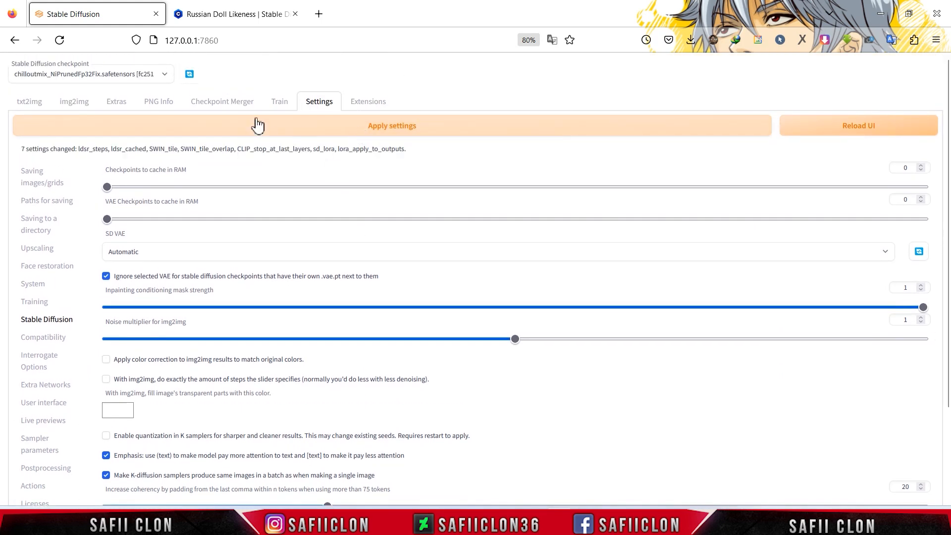
Step: Generate the image from the txt2img prompts and examine the result enlarged
left_click(25, 103)
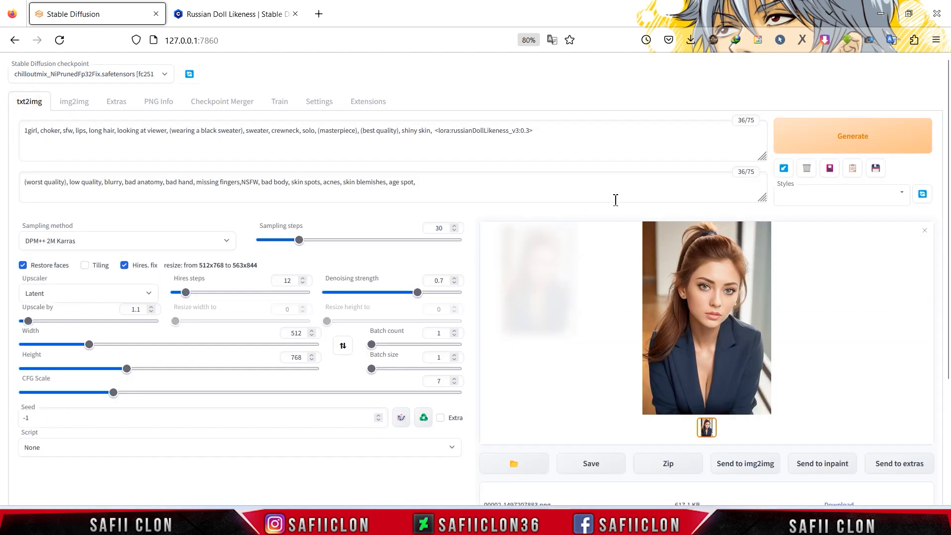
left_click(840, 144)
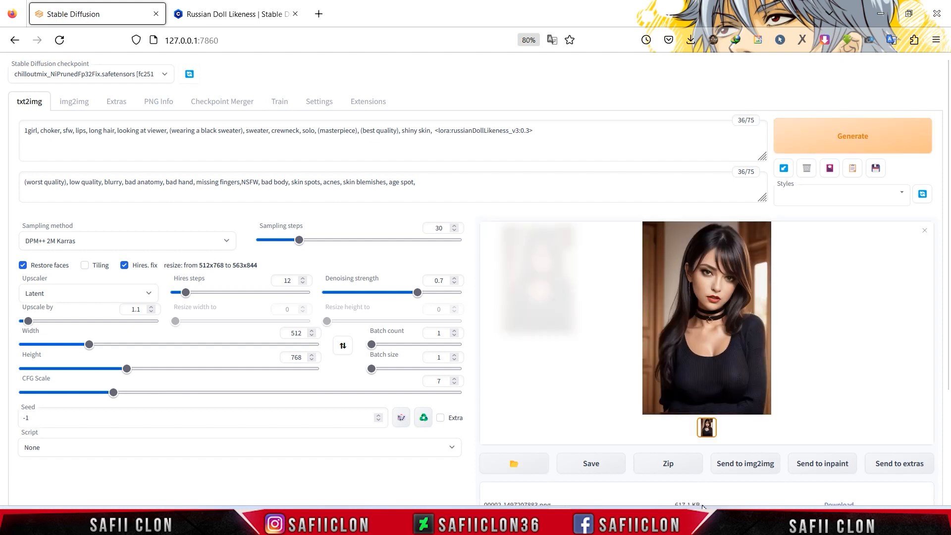
left_click(731, 301)
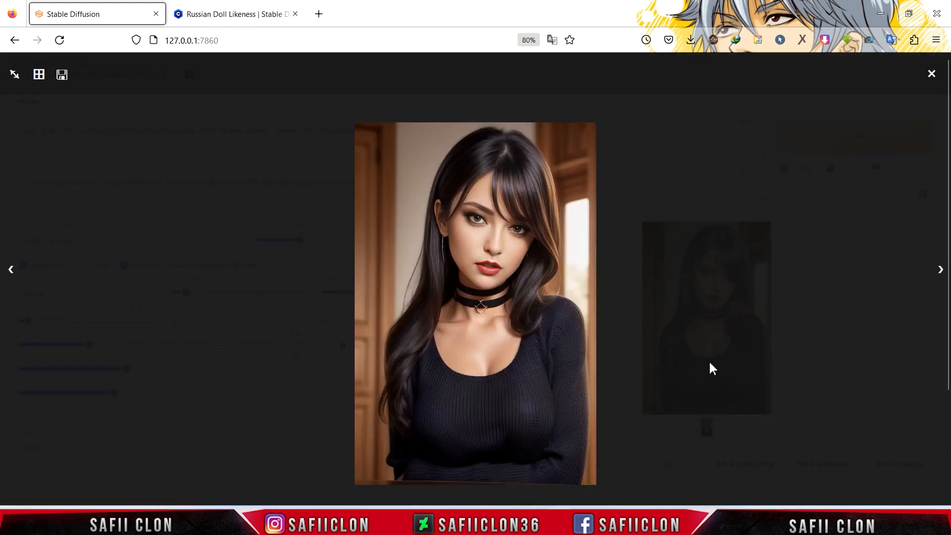
left_click(815, 331)
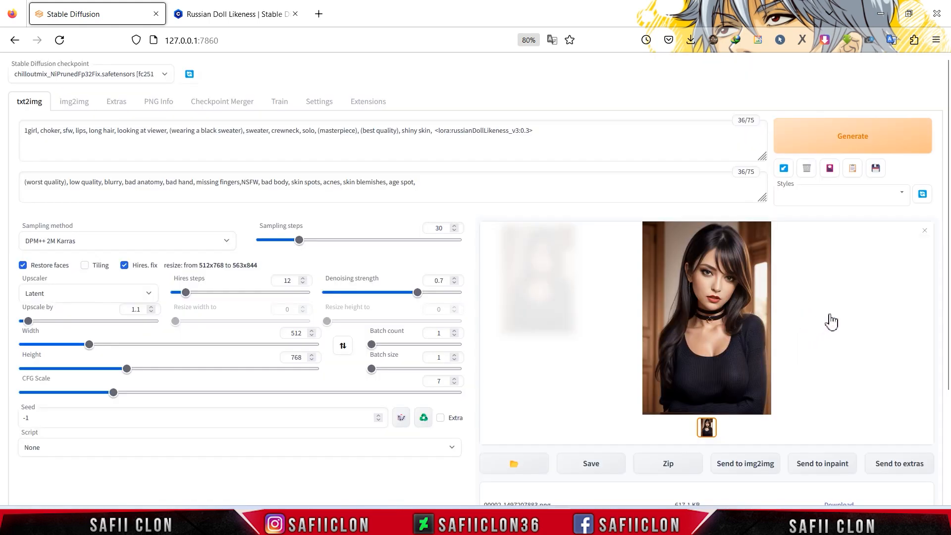
Step: Save the generated image and download 00003-4052794293.png
left_click_drag(941, 293, 946, 396)
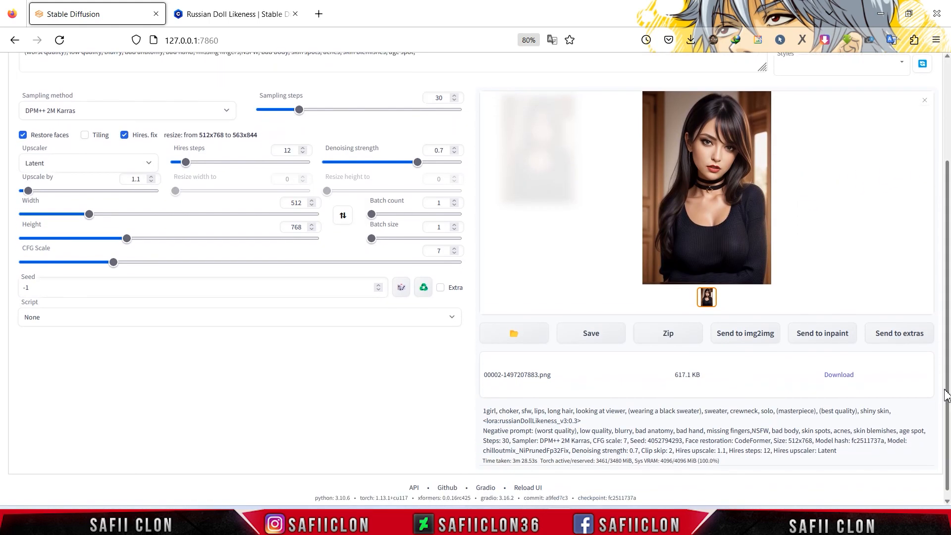
left_click(591, 333)
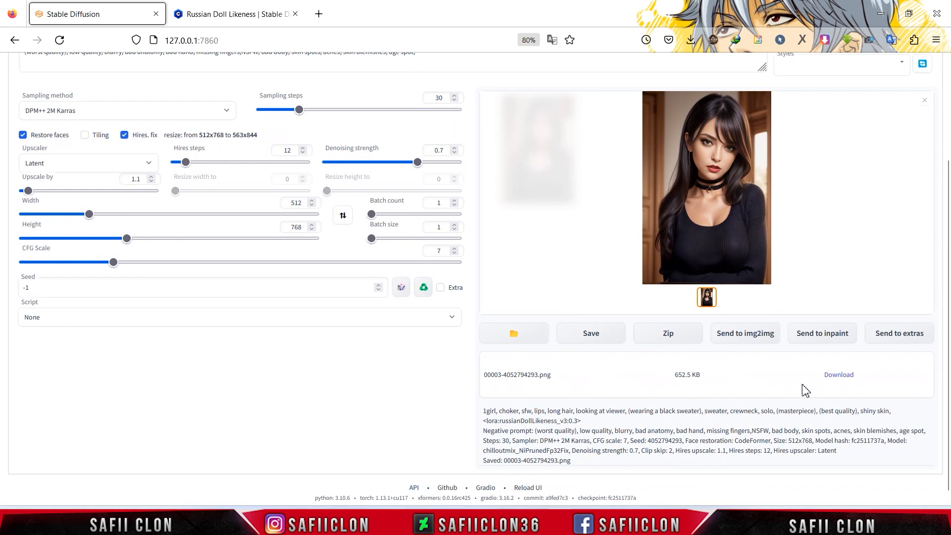
left_click(841, 376)
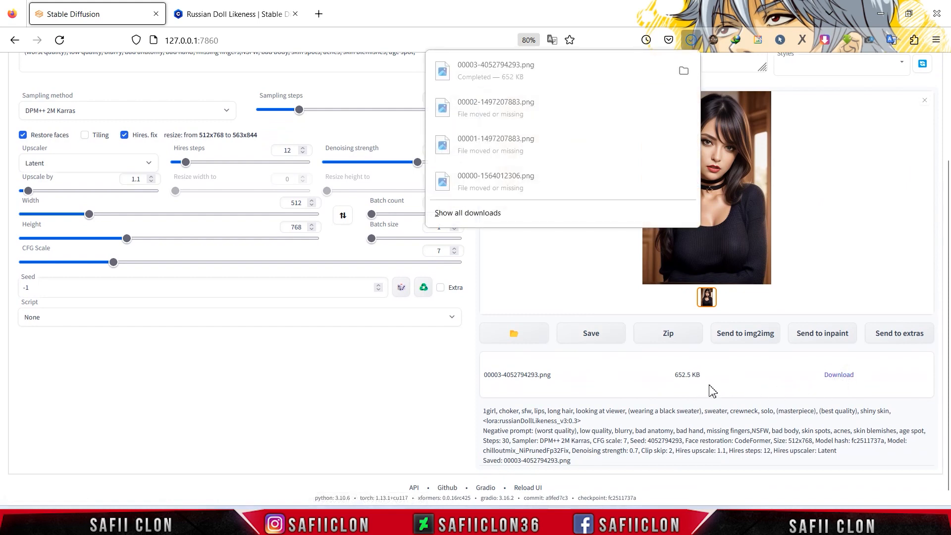
Step: Open the download folder and compare the new portrait with the two earlier images in the photo viewer
left_click(684, 72)
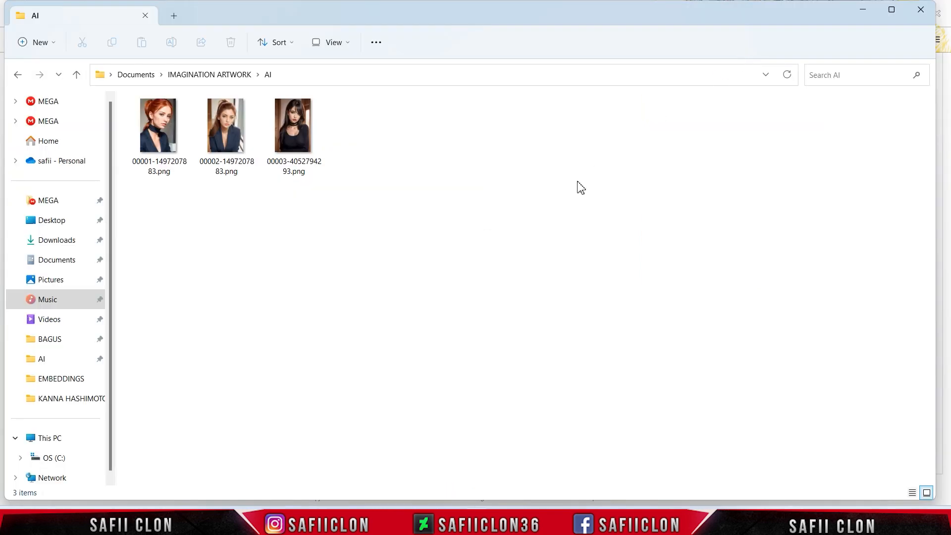
double_click(292, 131)
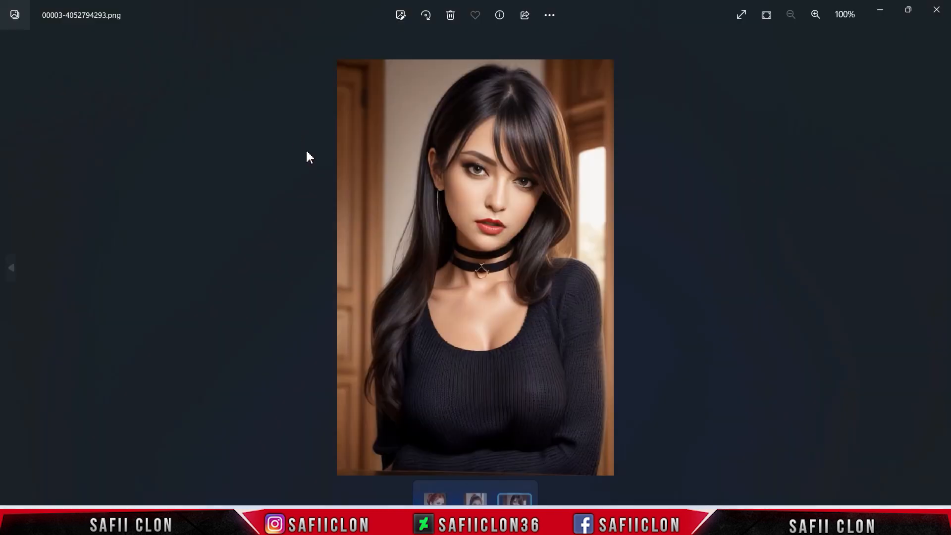
left_click(10, 270)
left_click(11, 269)
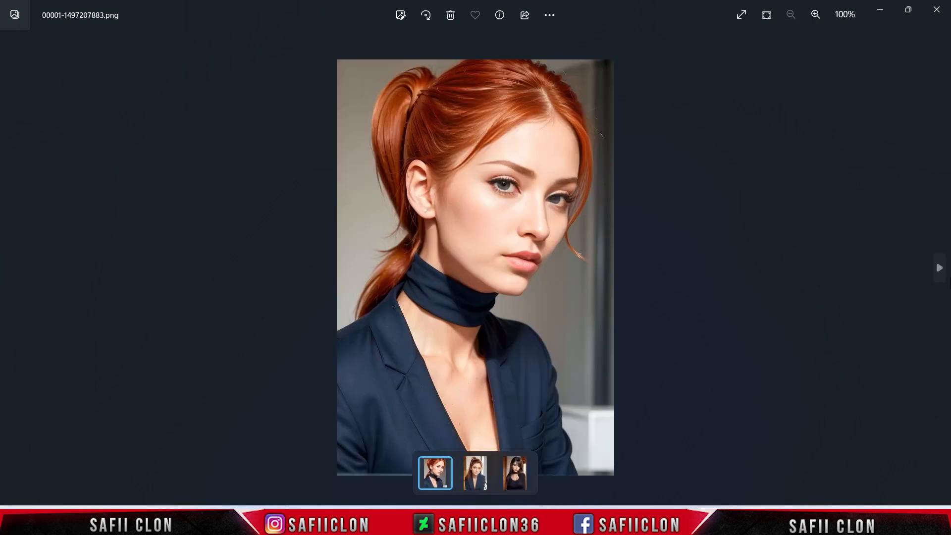
left_click(941, 276)
left_click(941, 276)
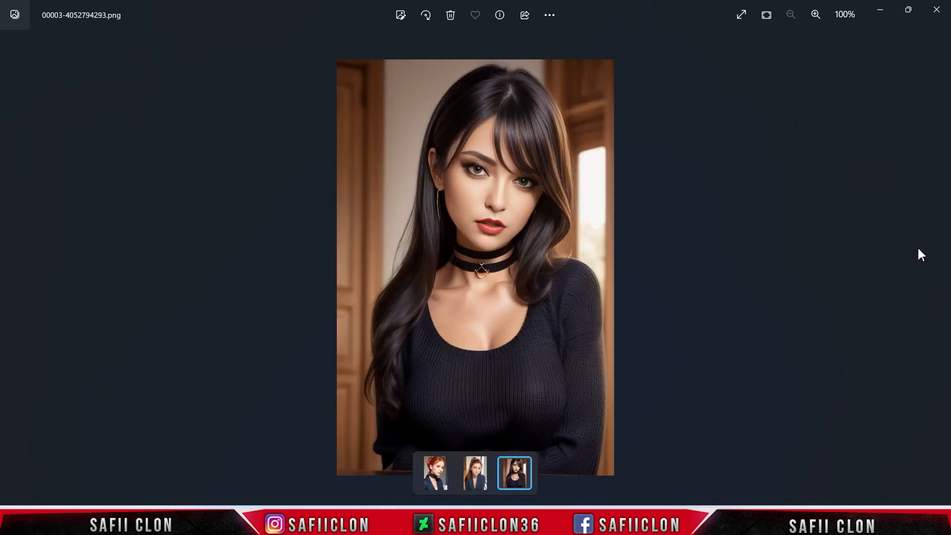
left_click(944, 18)
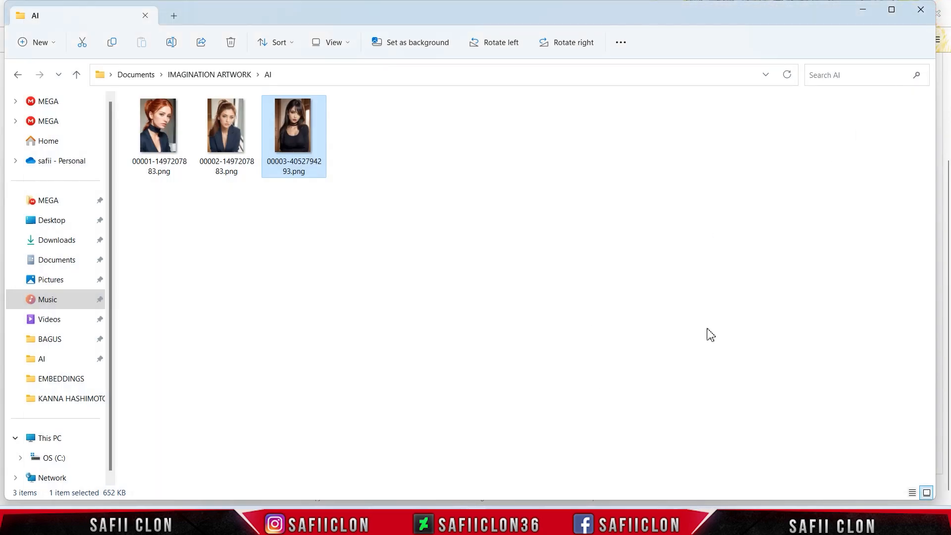
left_click(921, 9)
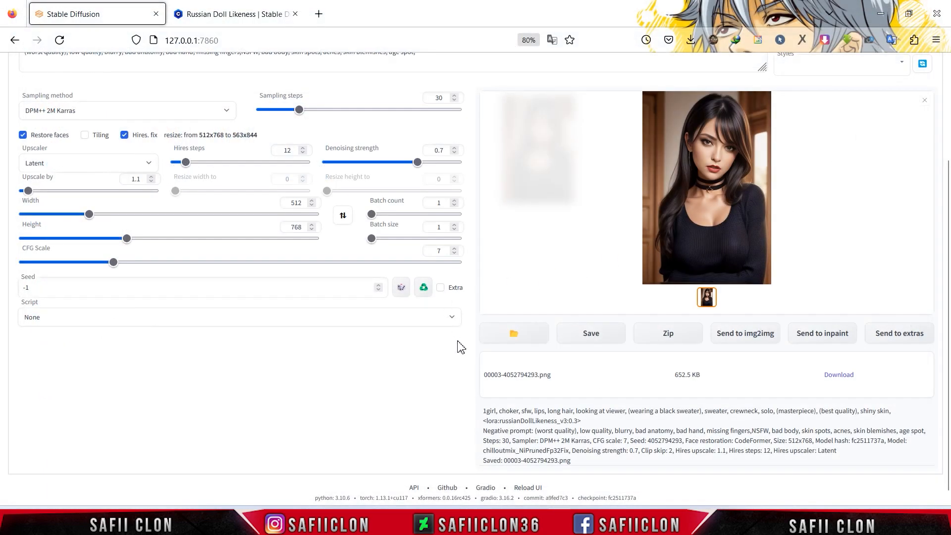
Step: Switch to Civitai and copy the generation data of a Russian Doll Likeness sample image
scroll(470, 344, "up", 3)
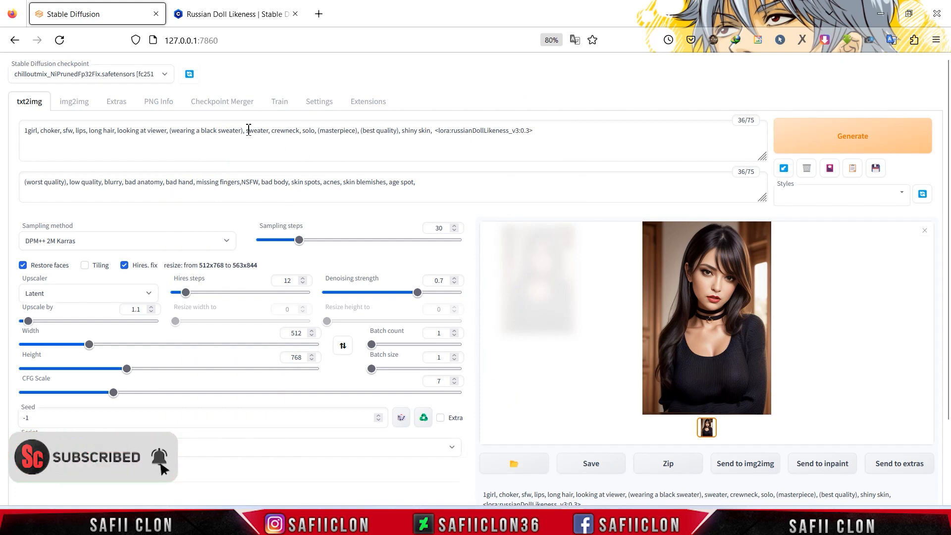
left_click(242, 14)
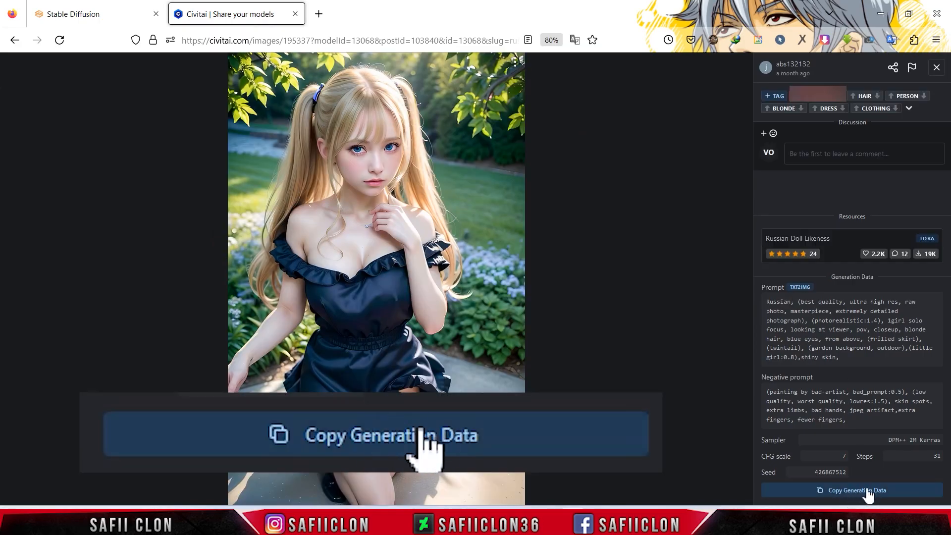
left_click(862, 493)
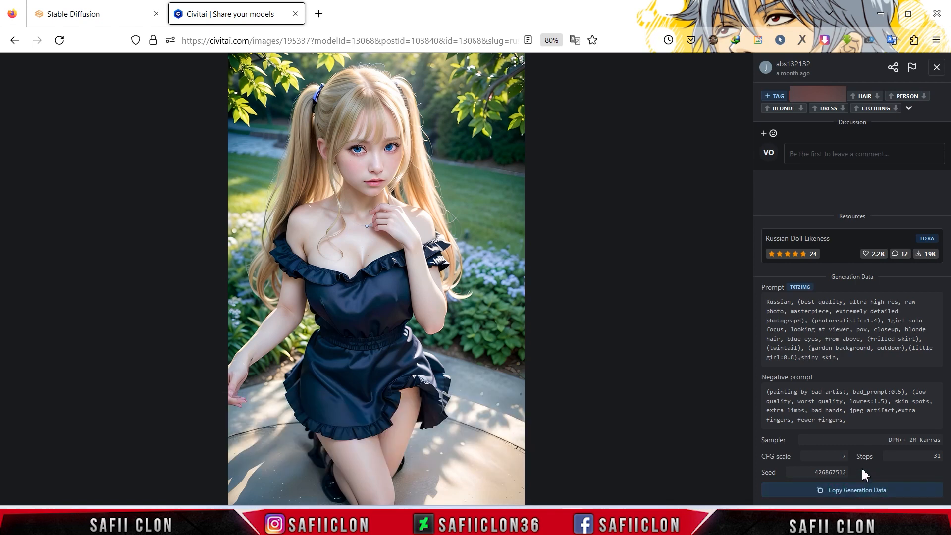
Step: Replace the Stable Diffusion prompt with the copied generation data and distribute it into the prompt and parameter fields
left_click(85, 14)
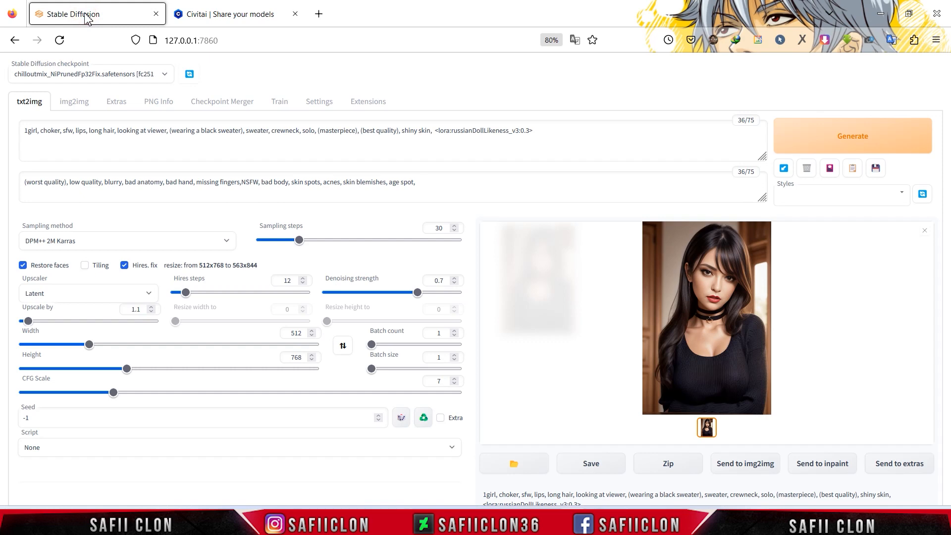
left_click_drag(552, 133, 24, 127)
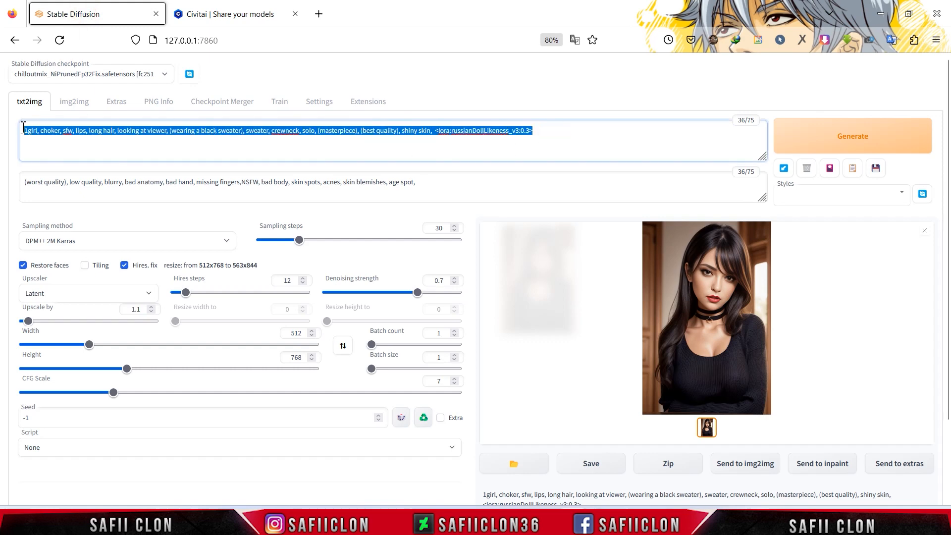
right_click(66, 135)
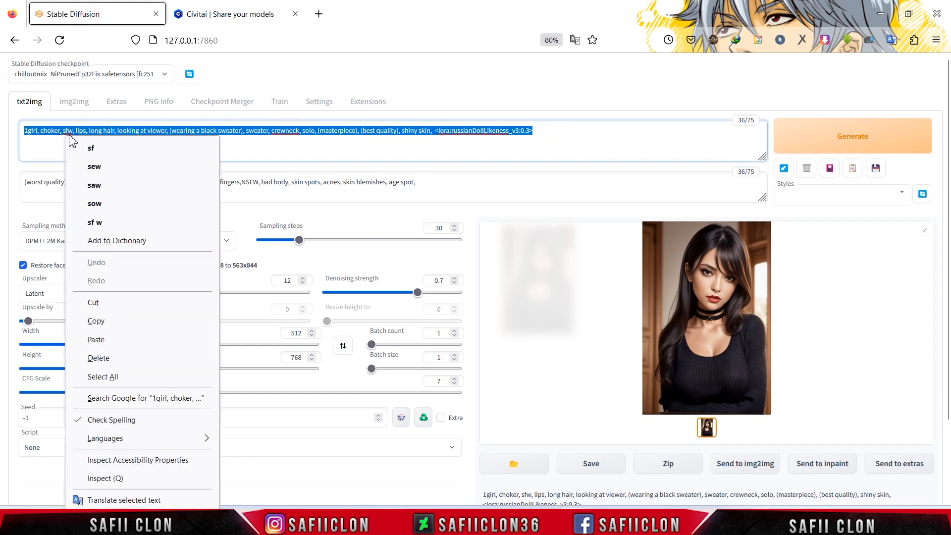
left_click(97, 340)
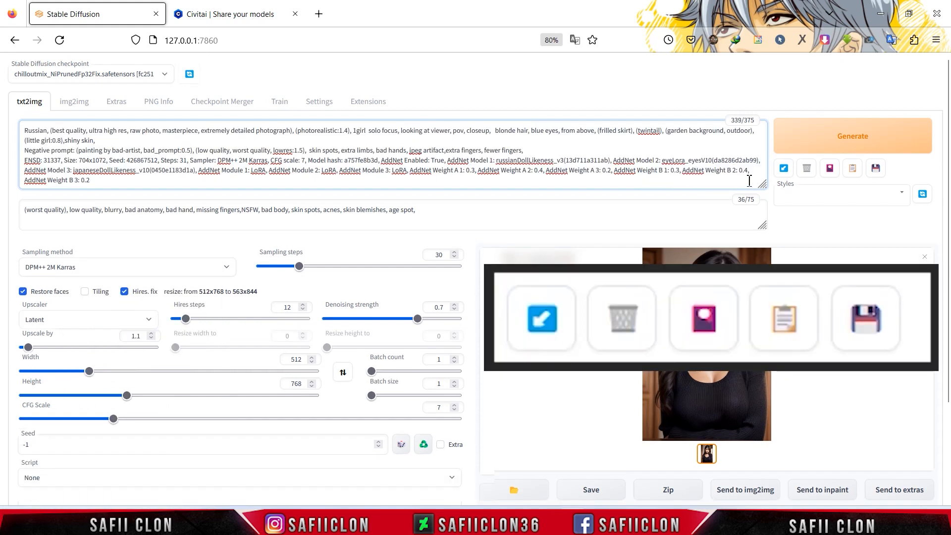
left_click(784, 169)
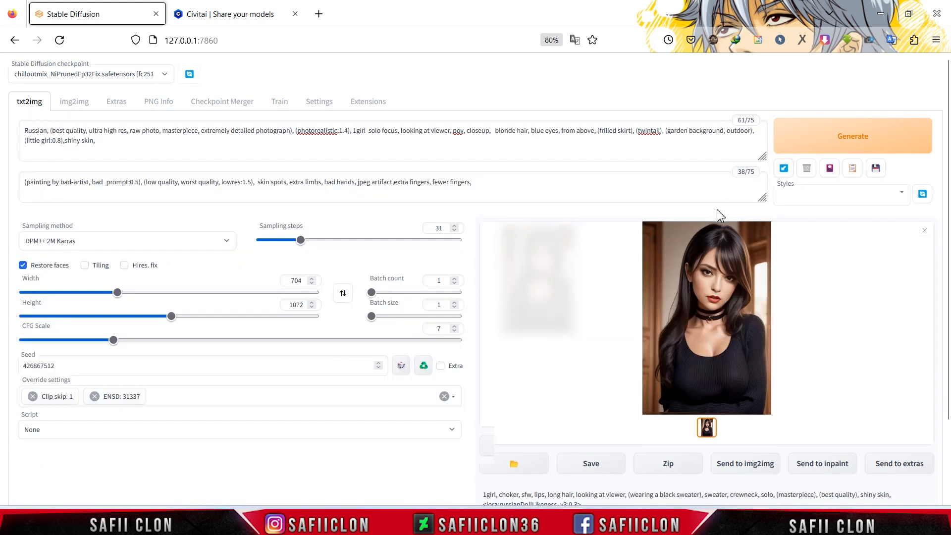
Step: Remove "(frilled skirt)," from the prompt
left_click(423, 159)
left_click_drag(637, 133, 598, 132)
key("Delete")
key("Delete")
key("Delete")
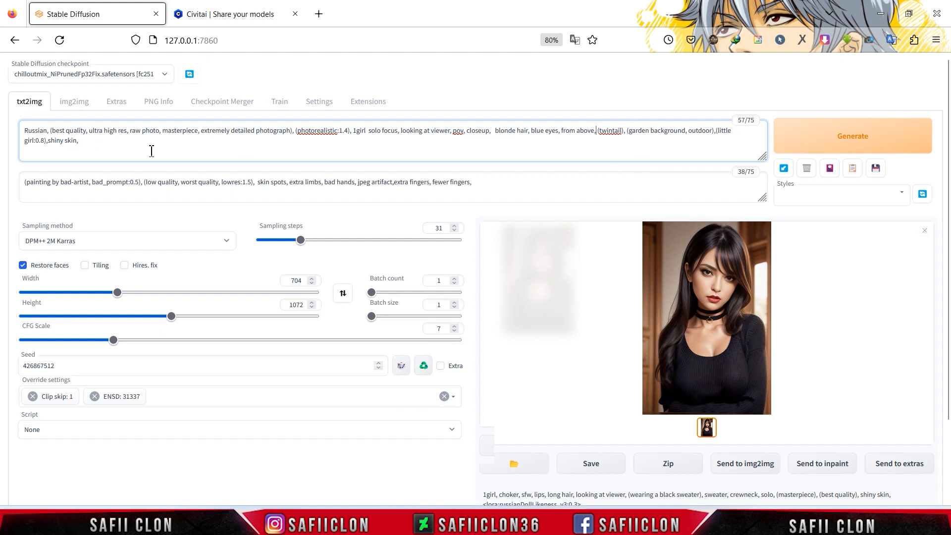
Step: Add the russianDollLikeness_v3 LoRA at the end of the prompt and hide the extra networks list
left_click(99, 141)
left_click(830, 169)
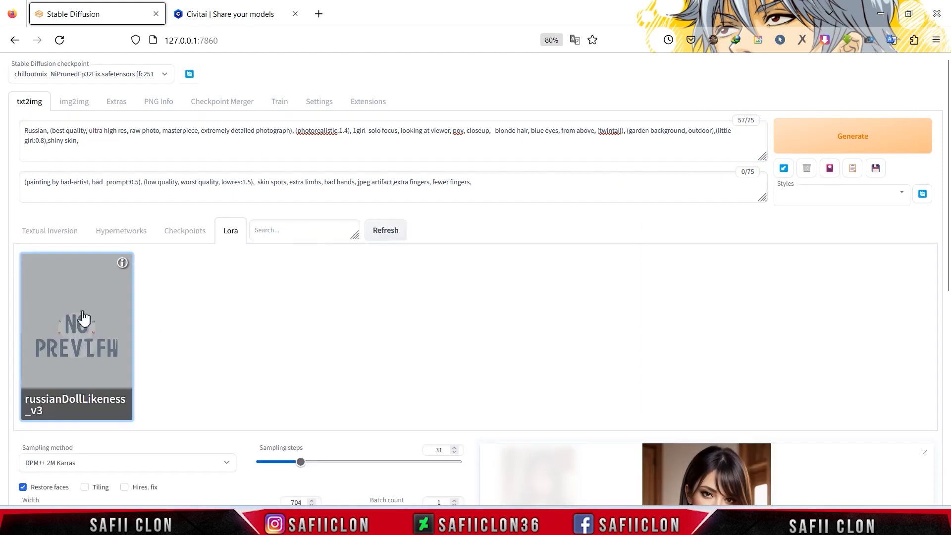
left_click(75, 336)
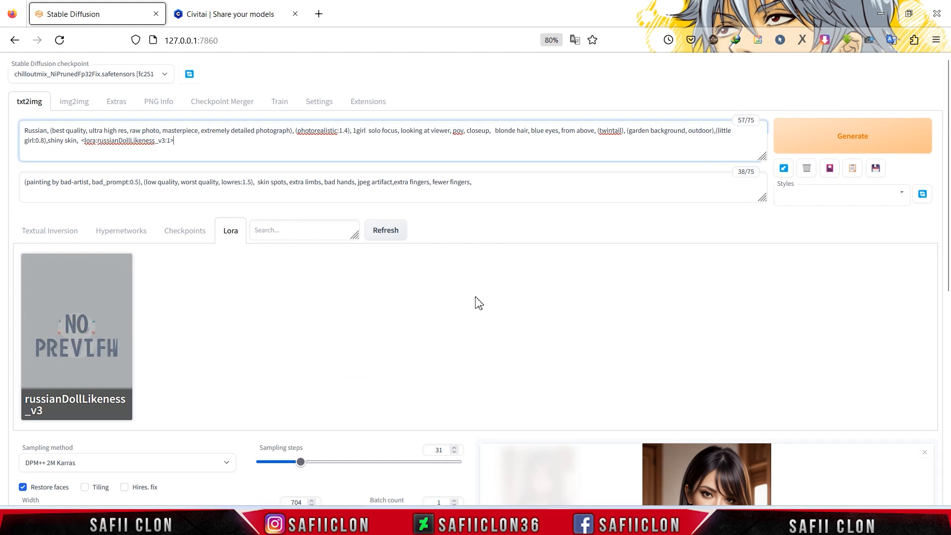
left_click(829, 170)
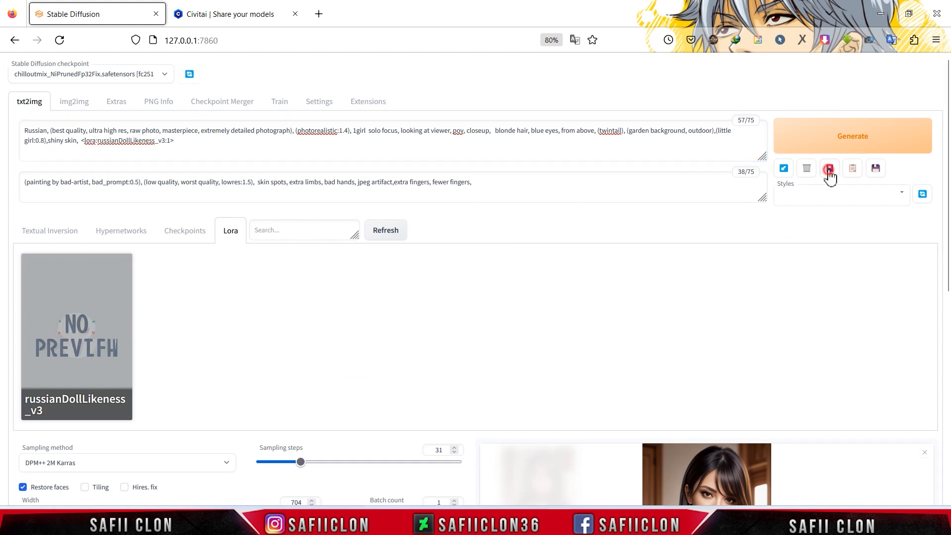
Step: Set the russianDollLikeness_v3 LoRA weight to 0.5 and append "chocker, sfw, lips, long hair, wearing a black sweater, sweater, crewneck, solo," to the prompt
double_click(169, 141)
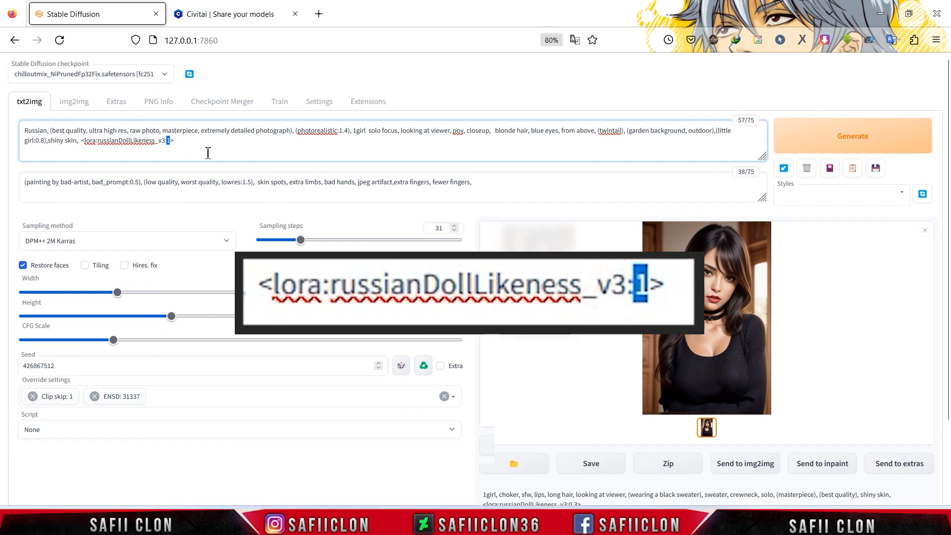
type("0.5")
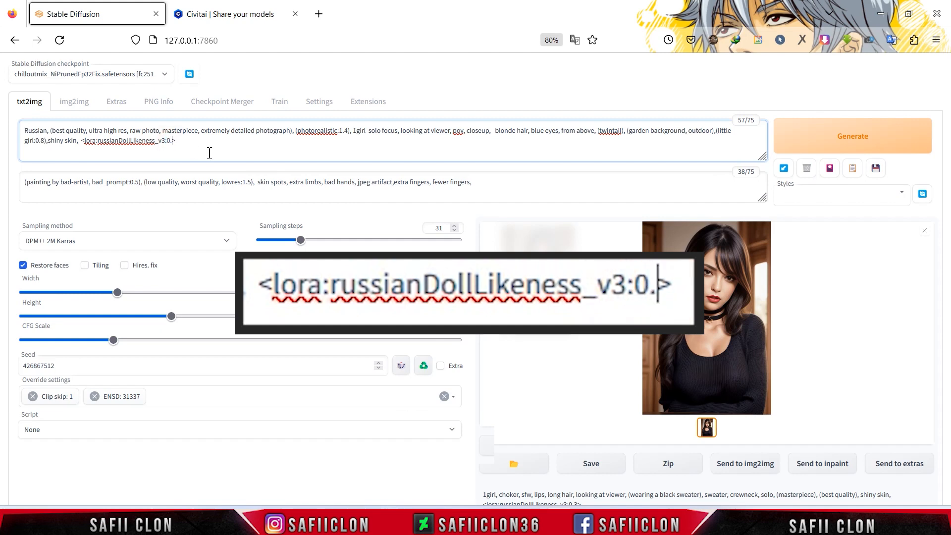
left_click(193, 144)
type(", chocker, sfw, lips, long hair")
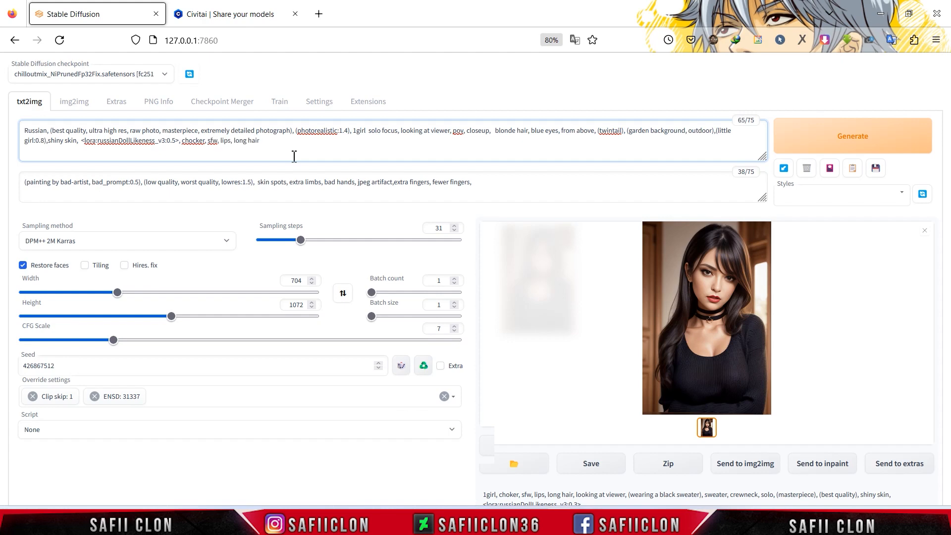
type(", wearing a black sweater, sweater, crewnec")
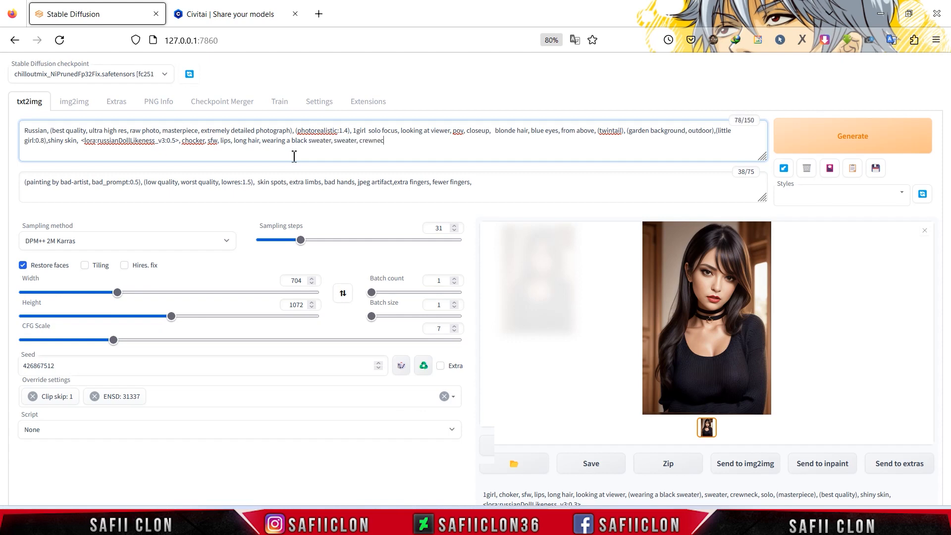
type(", solo,")
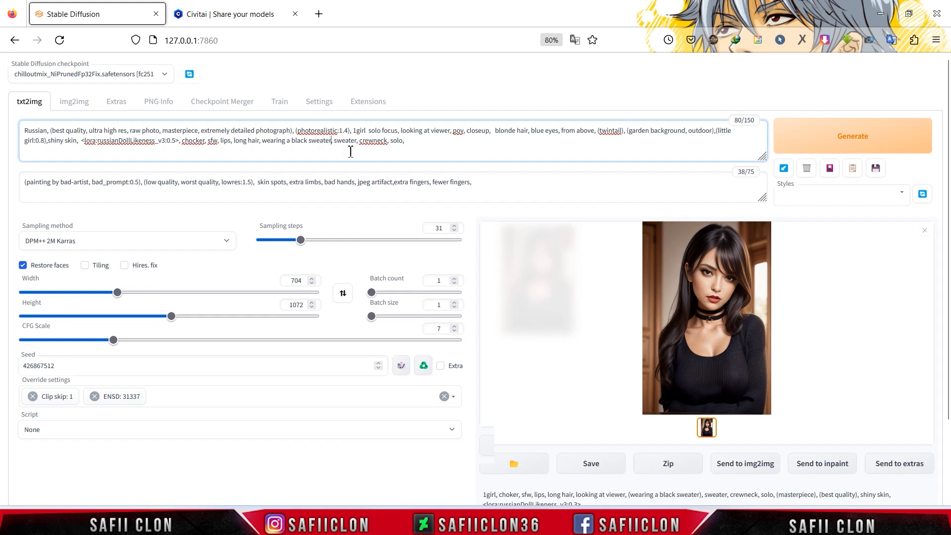
Step: Emphasize "wearing a black sweater" in the prompt by enclosing it in triple parentheses
left_click_drag(331, 141, 272, 140)
left_click(411, 141)
left_click(332, 141)
type(")))")
left_click(262, 140)
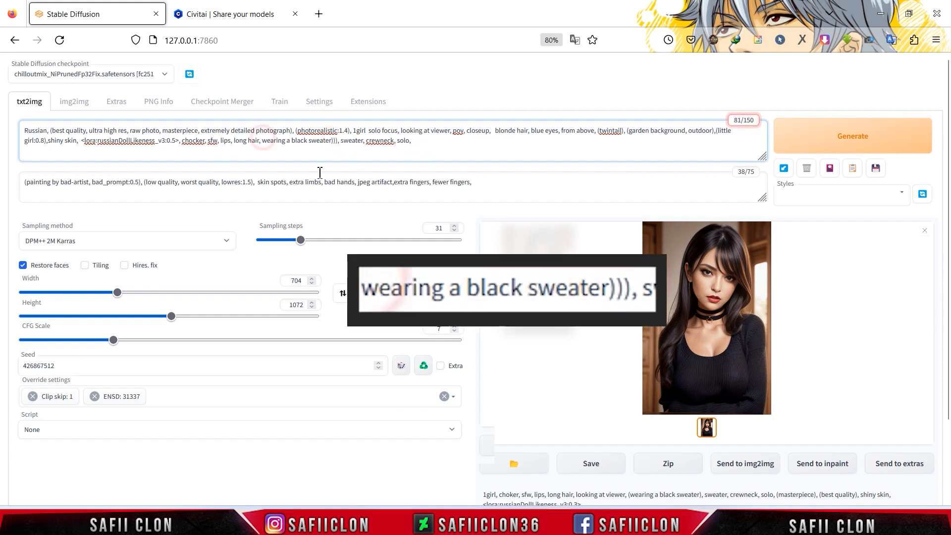
type("(((")
left_click(425, 141)
left_click(484, 183)
Step: Use DPM++ 2M Karras with 26 sampling steps, width 512, height 768 and CFG scale 7
left_click(213, 241)
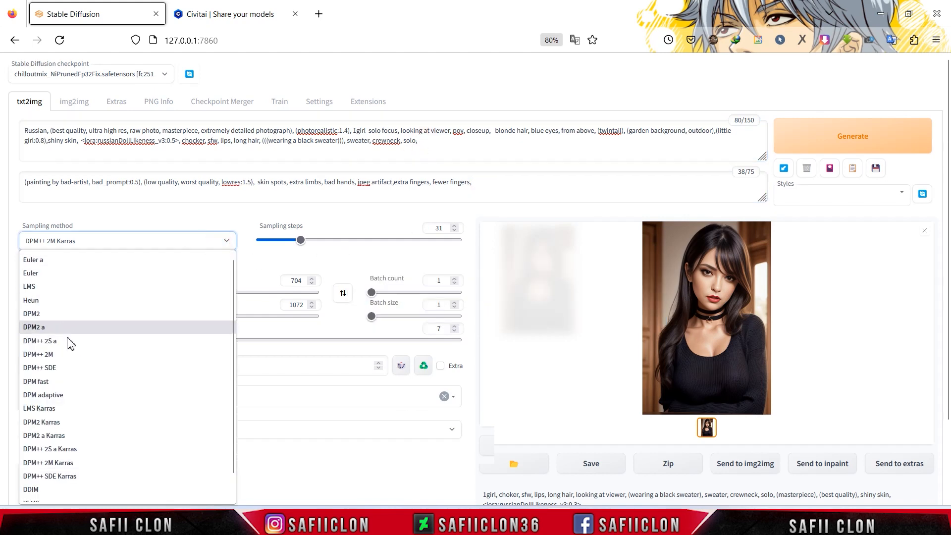
left_click(70, 463)
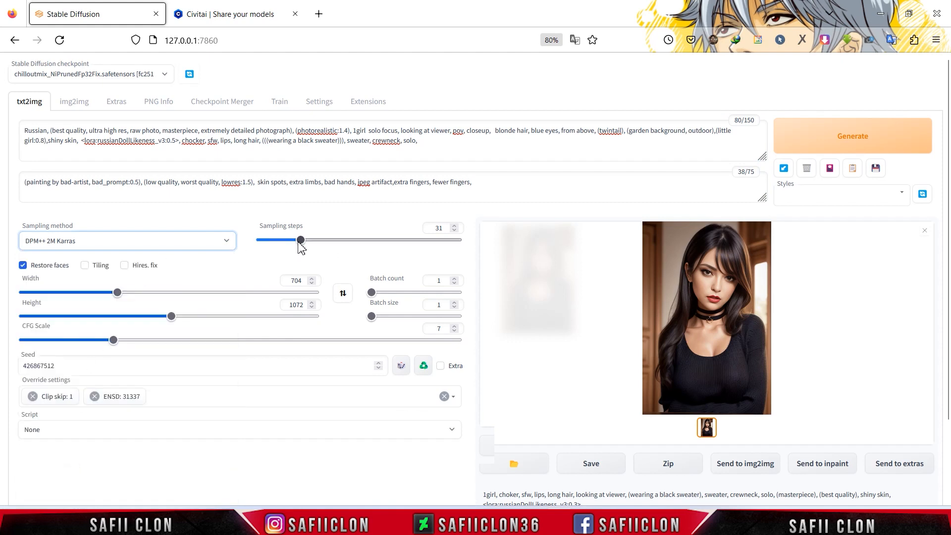
left_click_drag(299, 242, 295, 241)
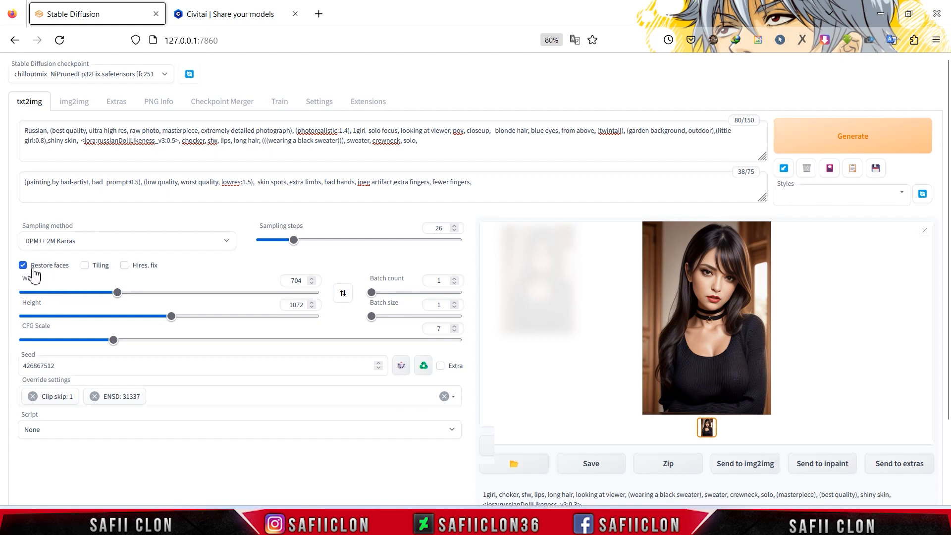
left_click_drag(117, 292, 90, 293)
left_click_drag(171, 317, 127, 317)
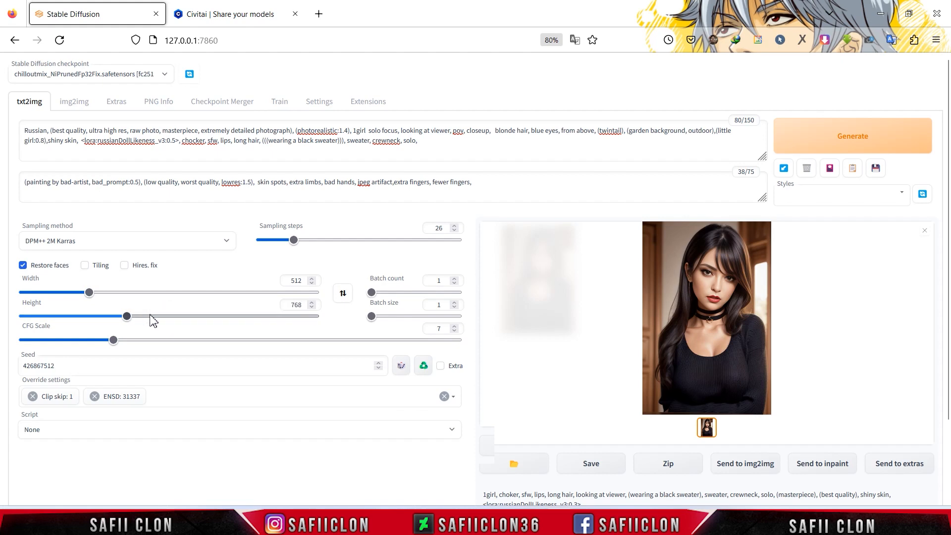
left_click_drag(116, 341, 118, 343)
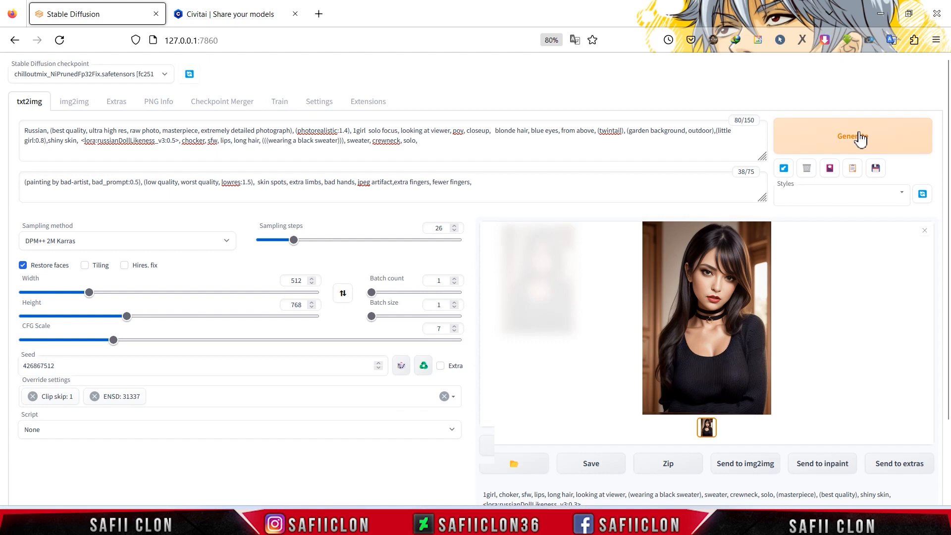
Step: Generate the image and view the resulting portrait enlarged
left_click(860, 140)
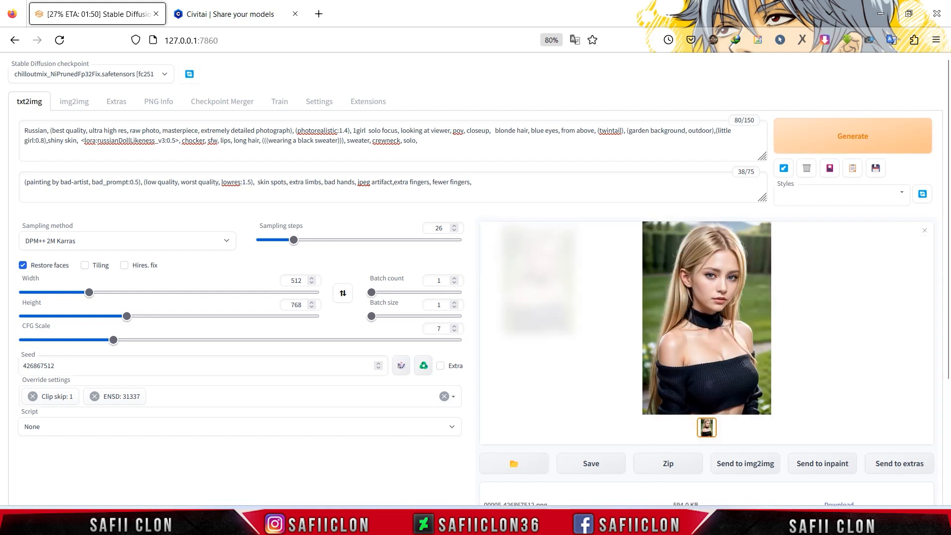
left_click(715, 294)
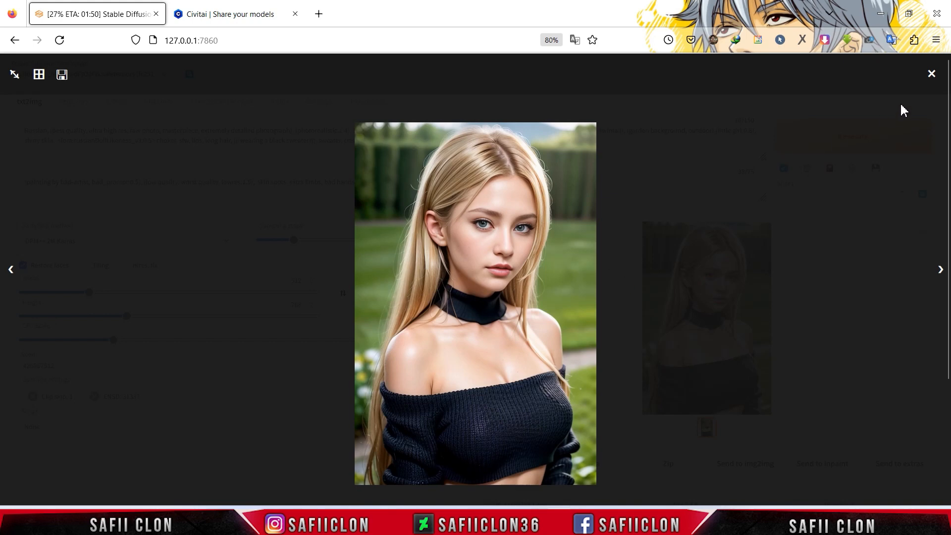
left_click(931, 74)
Step: Save and download the generated portrait, and open the folder that contains the downloaded file
scroll(949, 273, "down", 3)
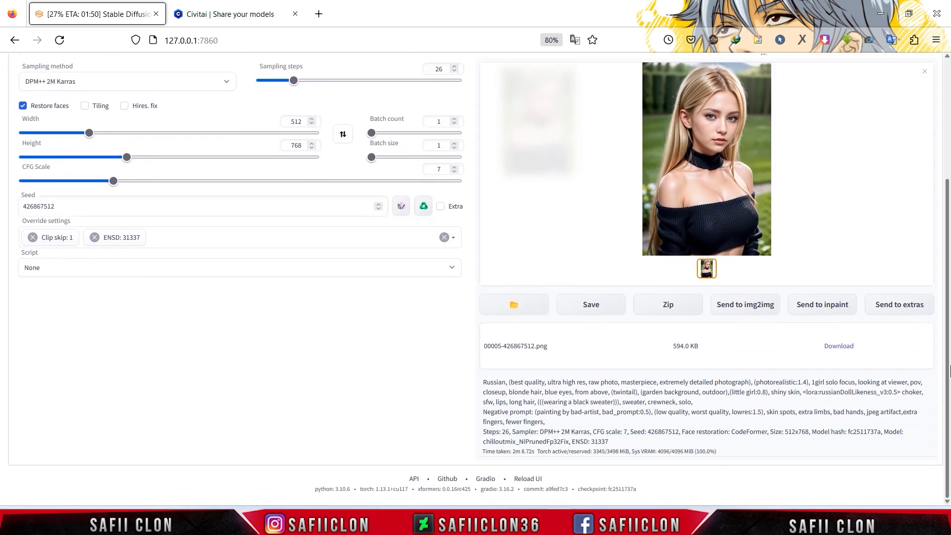
left_click(593, 305)
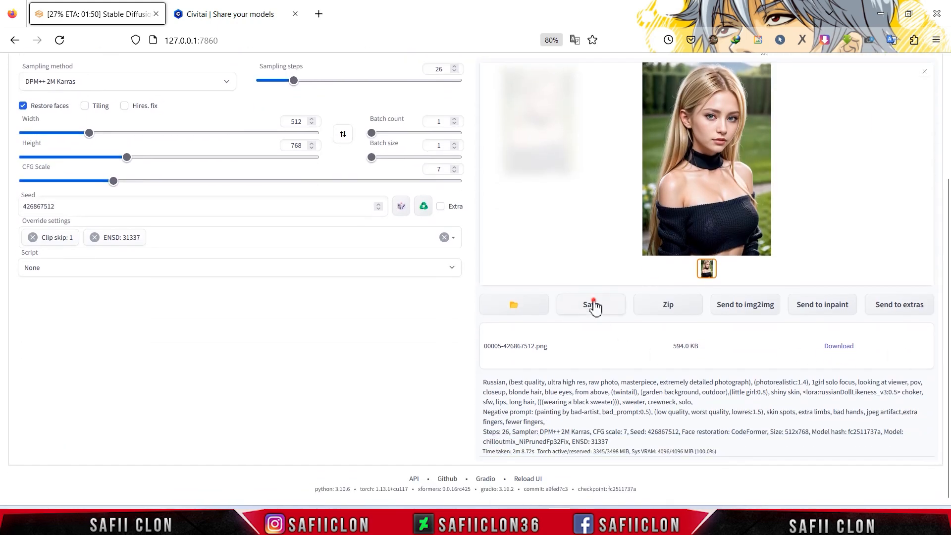
left_click(842, 348)
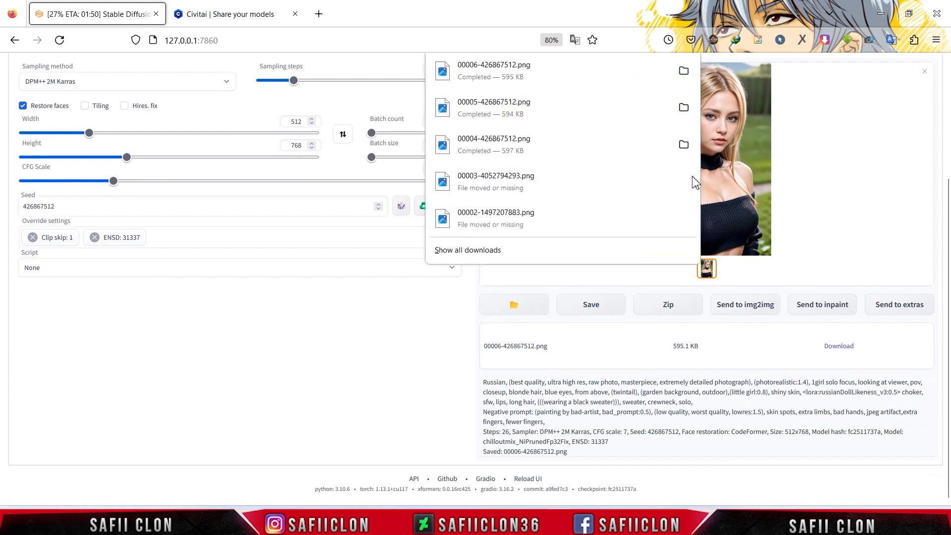
left_click(685, 71)
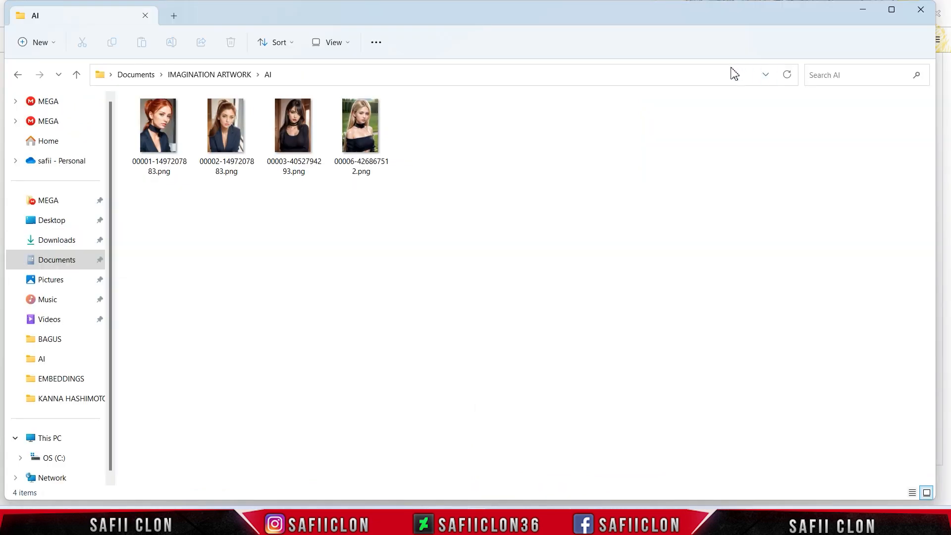
Step: Open 00006-426867512.png from the AI folder in the image viewer and examine its details up close
left_click(360, 133)
double_click(360, 135)
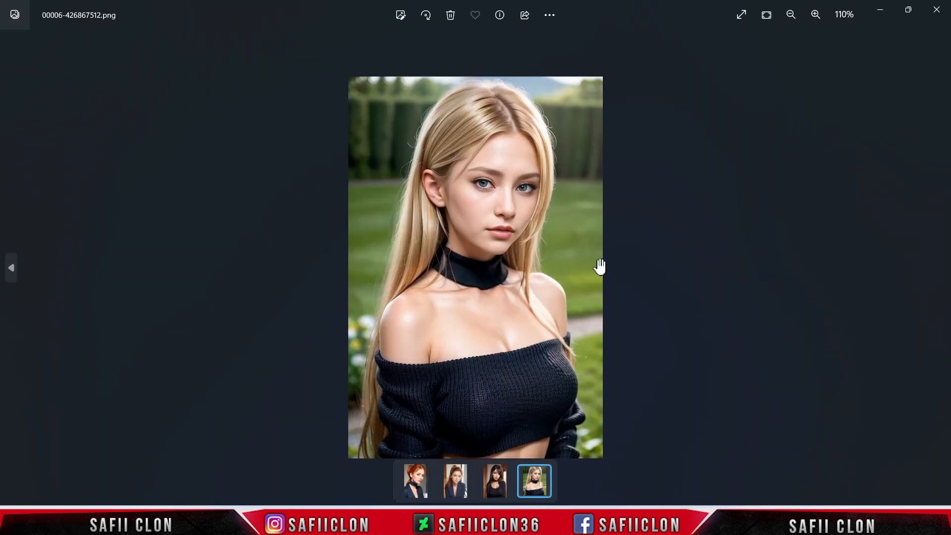
scroll(600, 267, "up", 1)
scroll(601, 267, "up", 1)
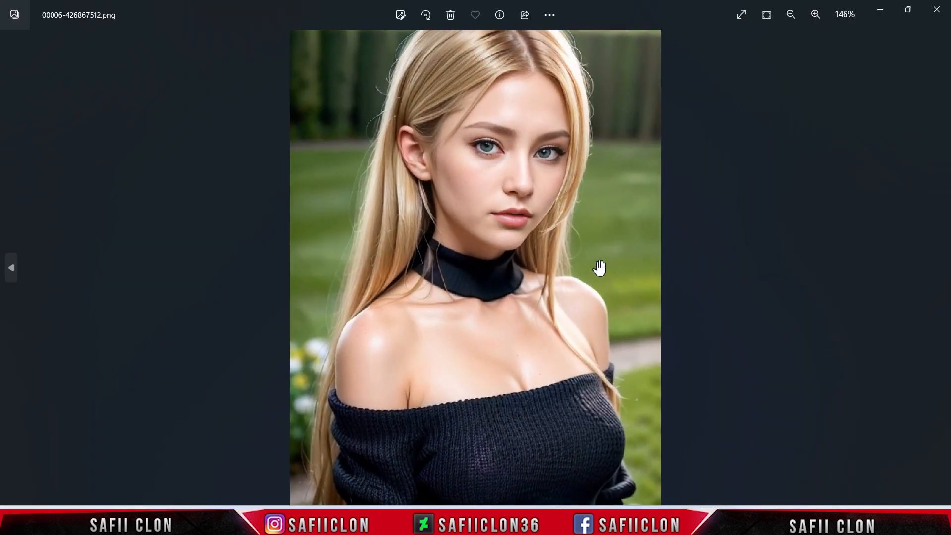
scroll(600, 268, "down", 3)
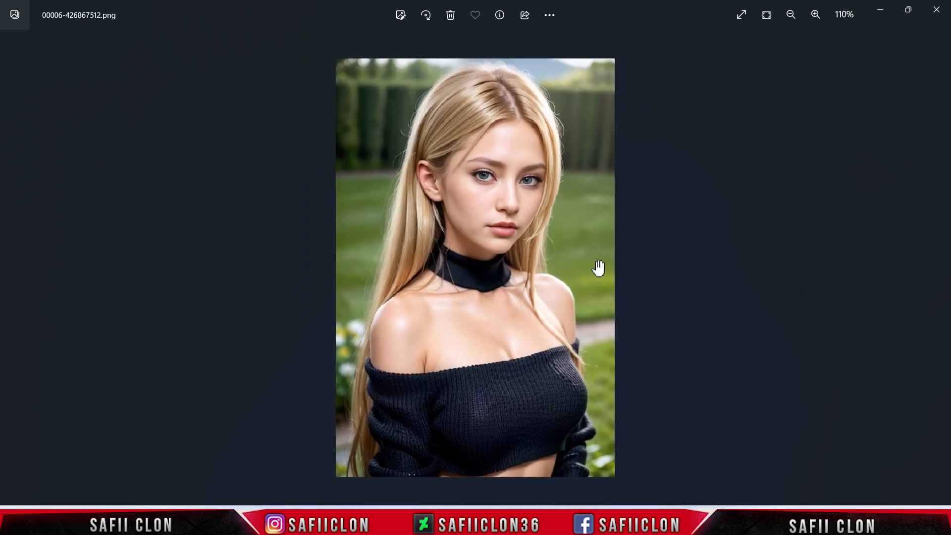
Step: Browse through the earlier portraits and back to 00006-426867512.png to compare them, and close the image viewer
left_click(14, 265)
left_click(13, 265)
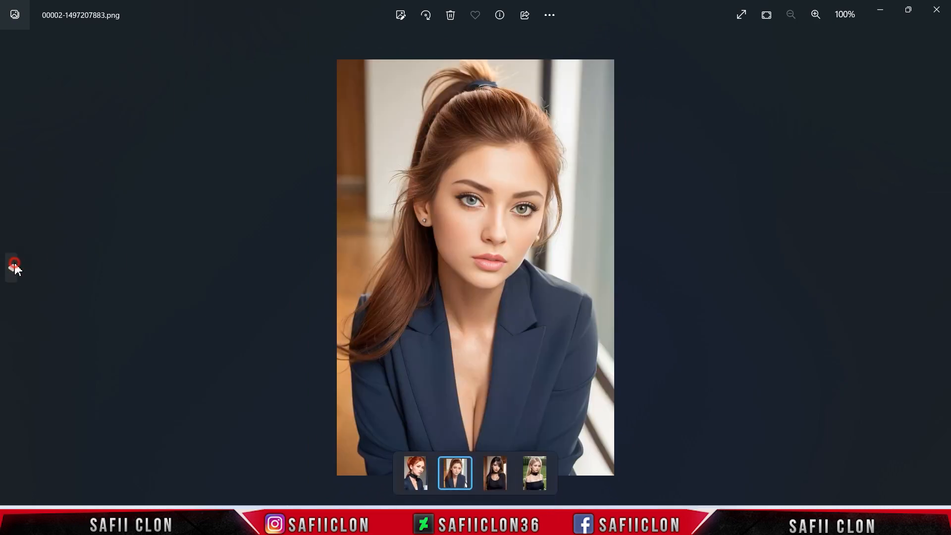
left_click(14, 263)
left_click(940, 268)
left_click(941, 268)
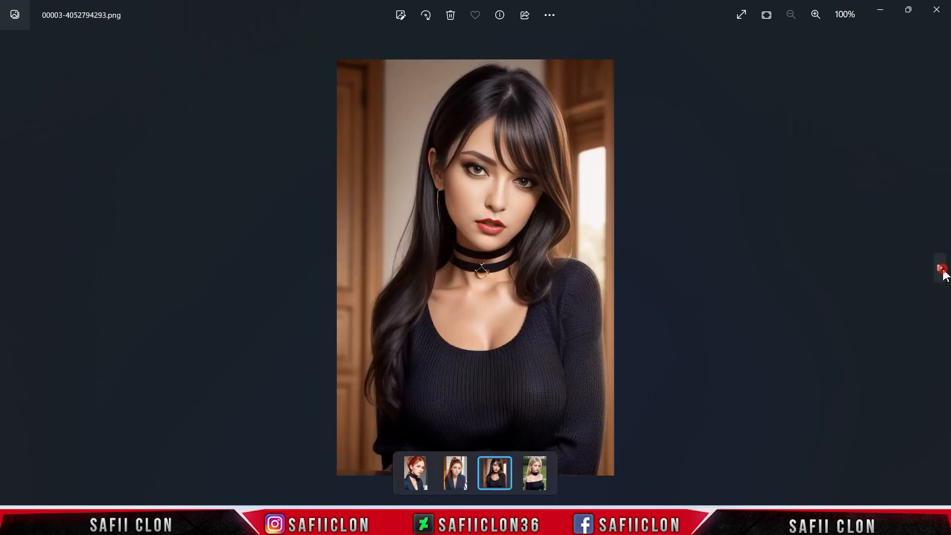
left_click(941, 268)
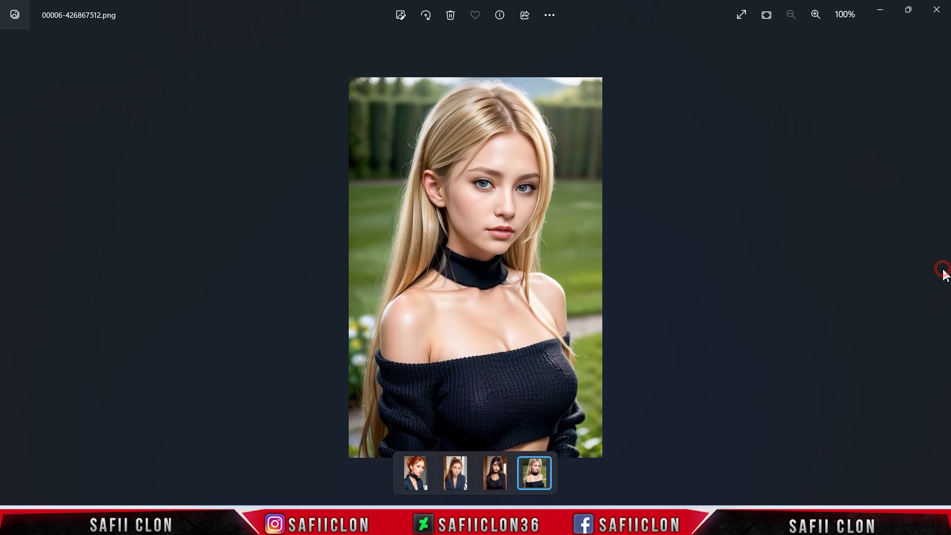
left_click(946, 14)
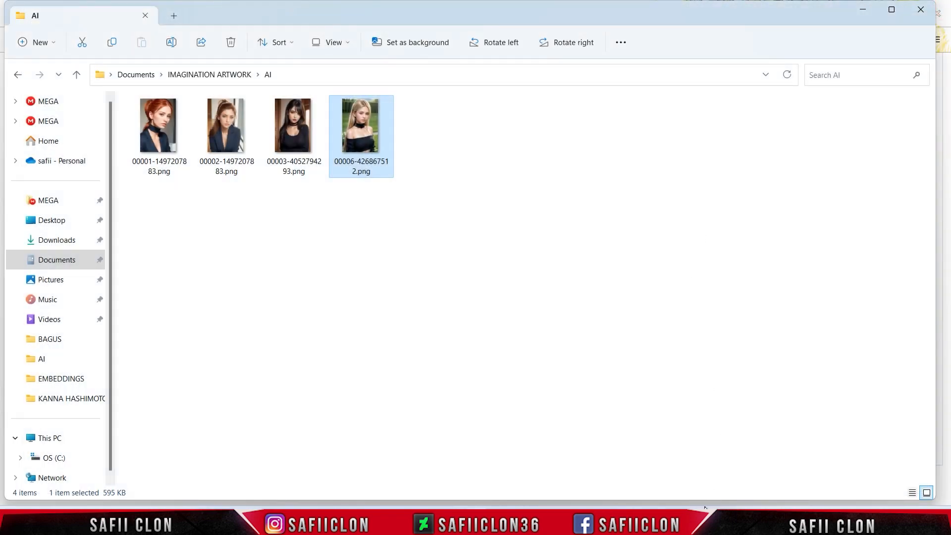